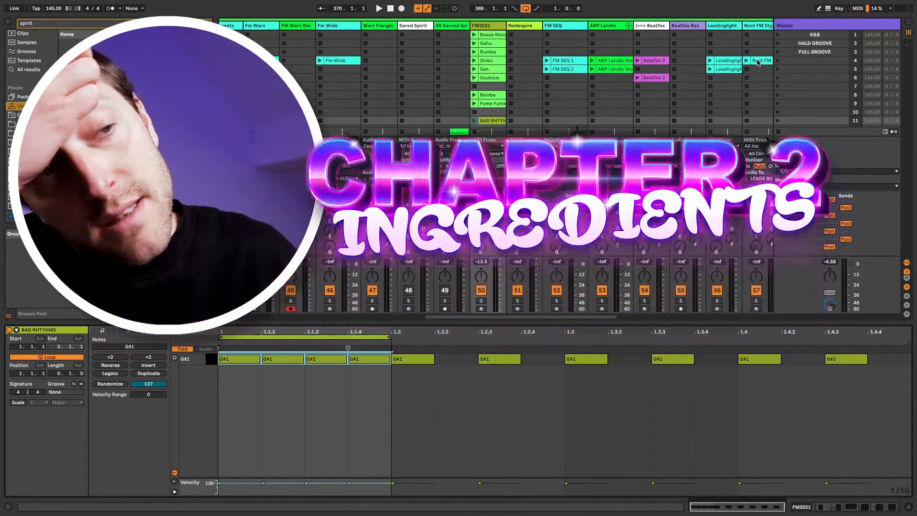
Play BAD RHYTHMS, delete the G#1 notes at 1.1.2 and 1.1.4, and extend the loop to 2.1.1.
{"action": "left_click", "coordinate": [368, 389]}
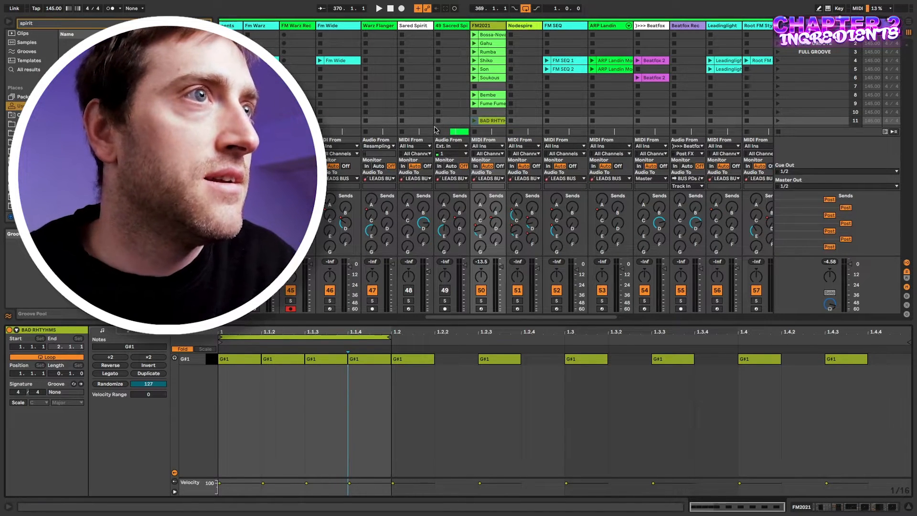
{"action": "left_click", "coordinate": [473, 121]}
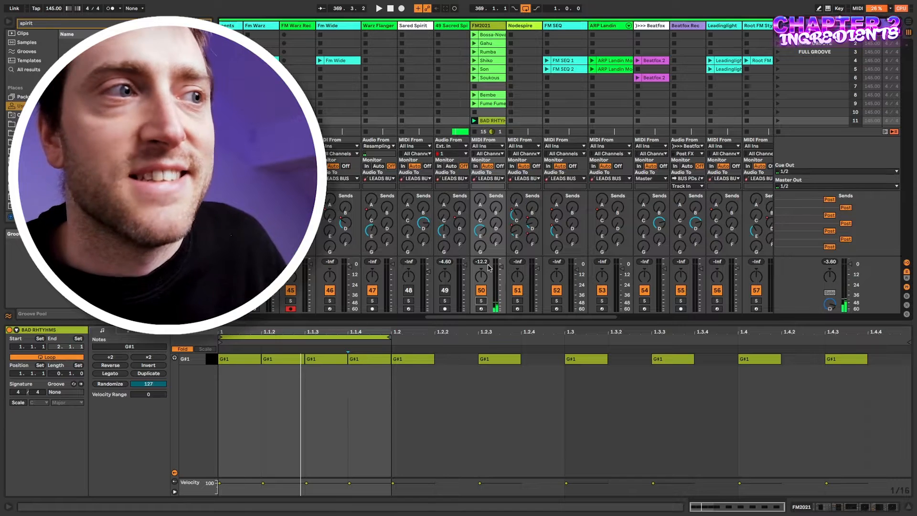
{"action": "left_click", "coordinate": [325, 359]}
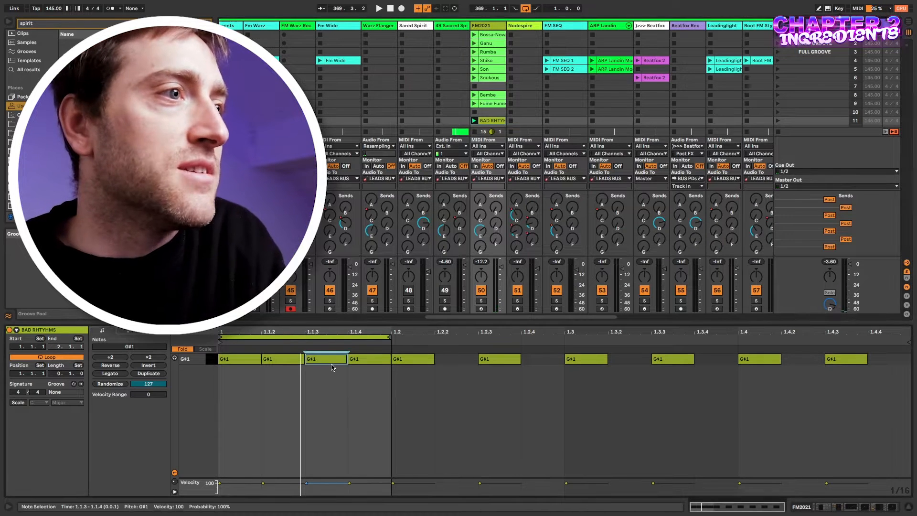
{"action": "double_click", "coordinate": [270, 358]}
{"action": "double_click", "coordinate": [368, 359]}
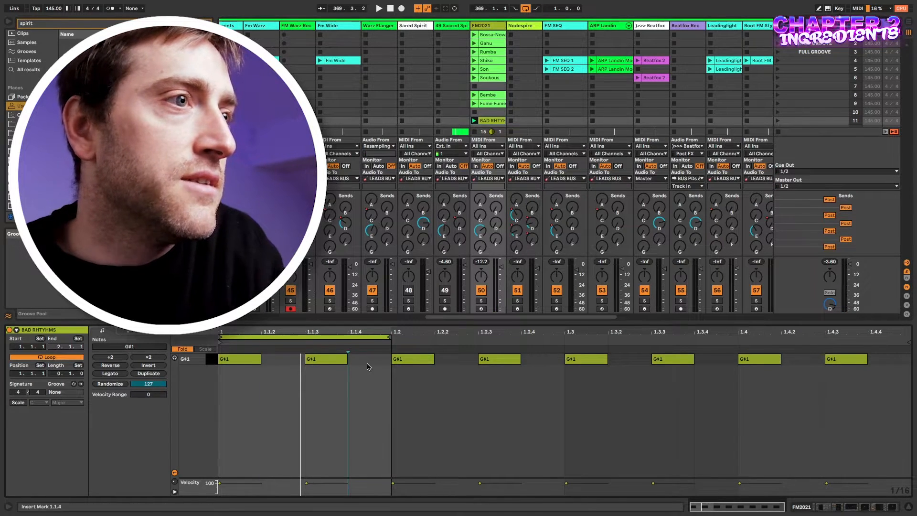
{"action": "left_click_drag", "start_coordinate": [391, 336], "coordinate": [909, 337]}
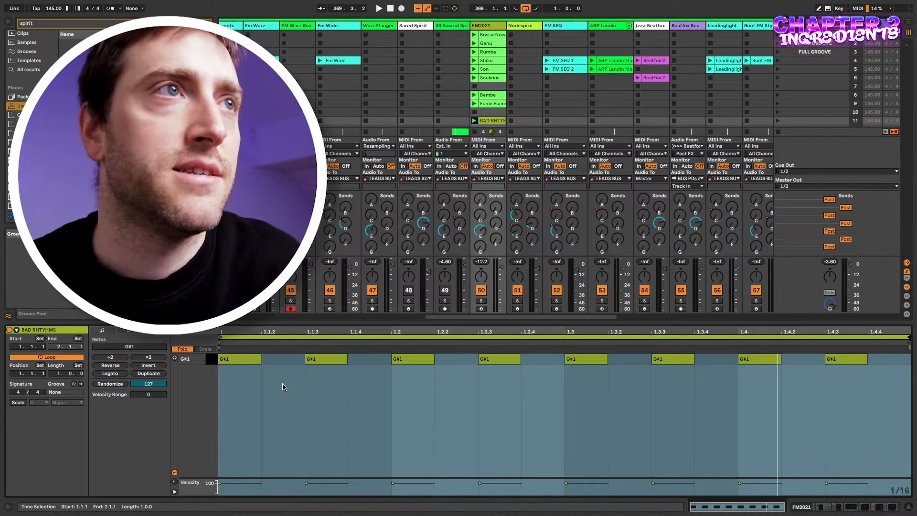
{"action": "left_click", "coordinate": [472, 121]}
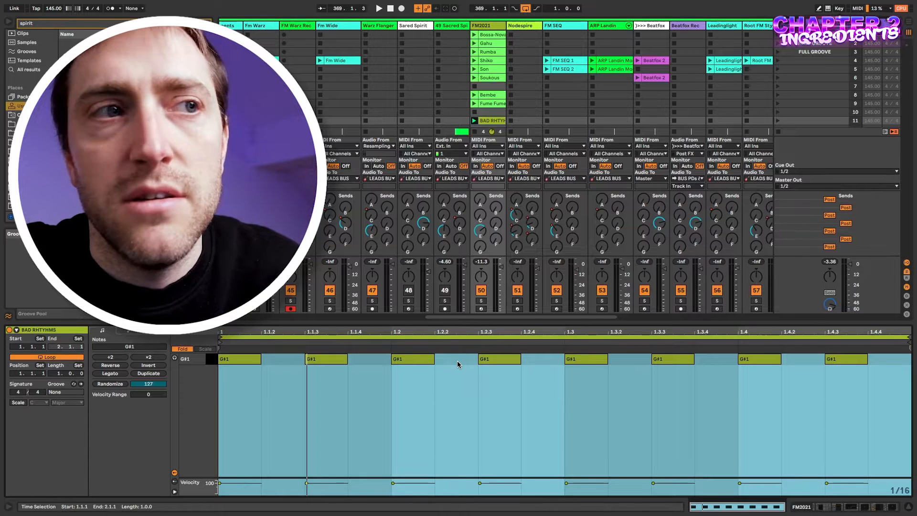
{"action": "left_click", "coordinate": [371, 388]}
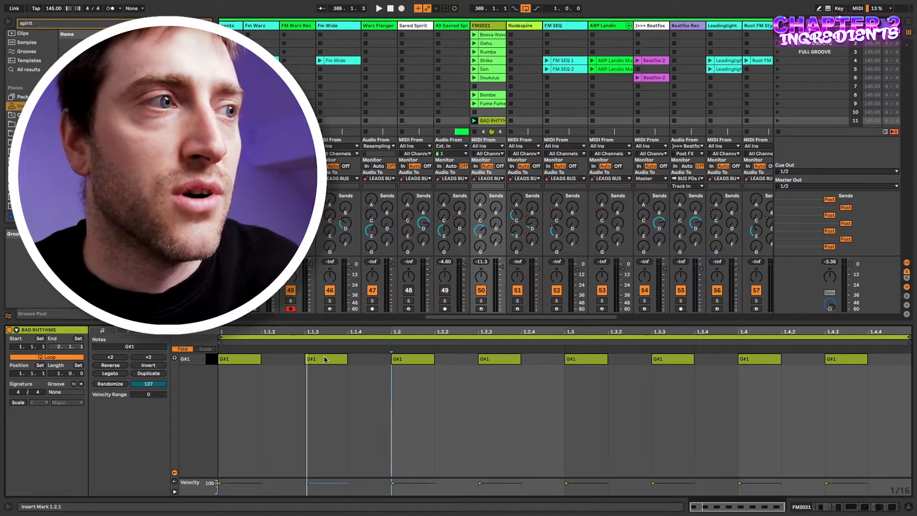
{"action": "left_click", "coordinate": [244, 360]}
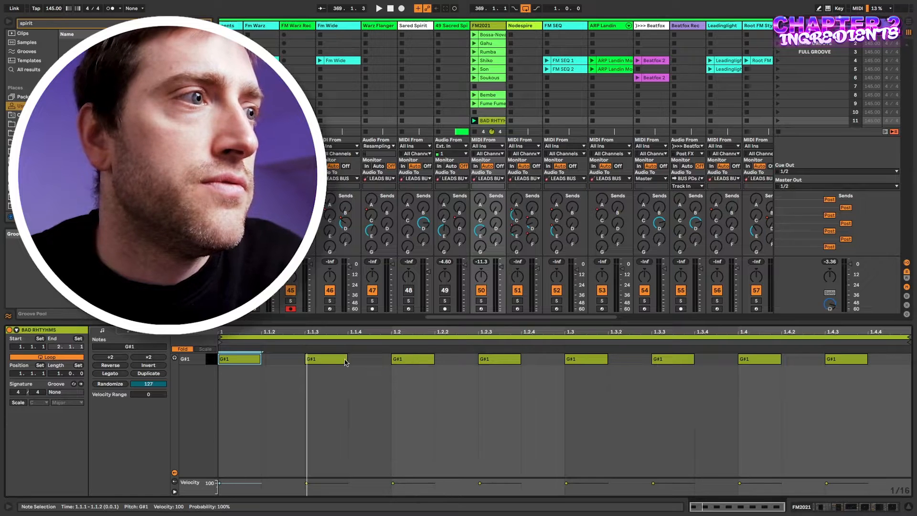
Replace the notes from 1.1.3 onward with G#1 notes at 1.2, 1.3 and 1.4, then play.
{"action": "left_click_drag", "start_coordinate": [308, 376], "coordinate": [857, 358]}
{"action": "key", "text": "Delete"}
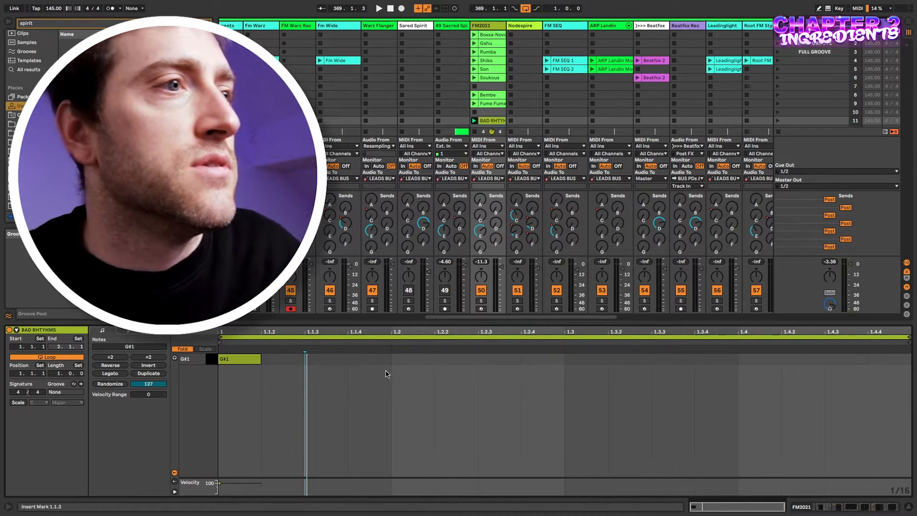
{"action": "double_click", "coordinate": [400, 361]}
{"action": "double_click", "coordinate": [581, 359]}
{"action": "double_click", "coordinate": [759, 360]}
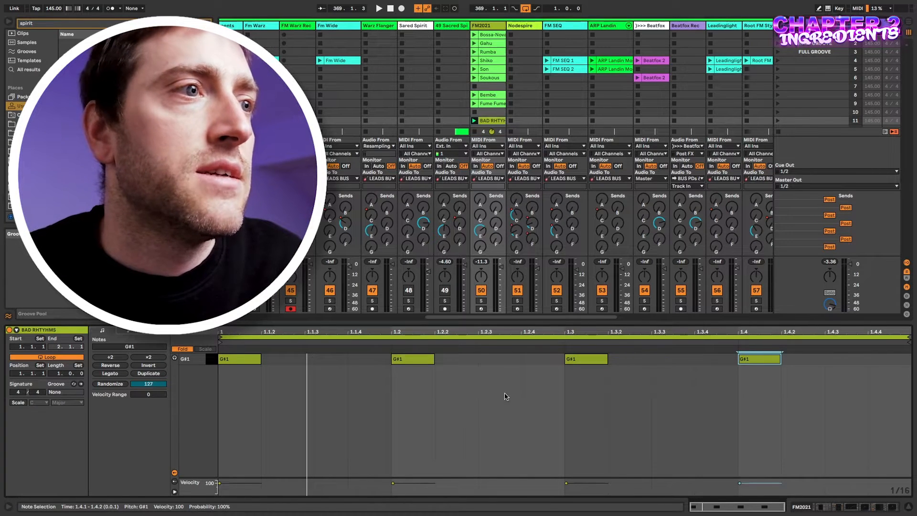
{"action": "key", "text": "space"}
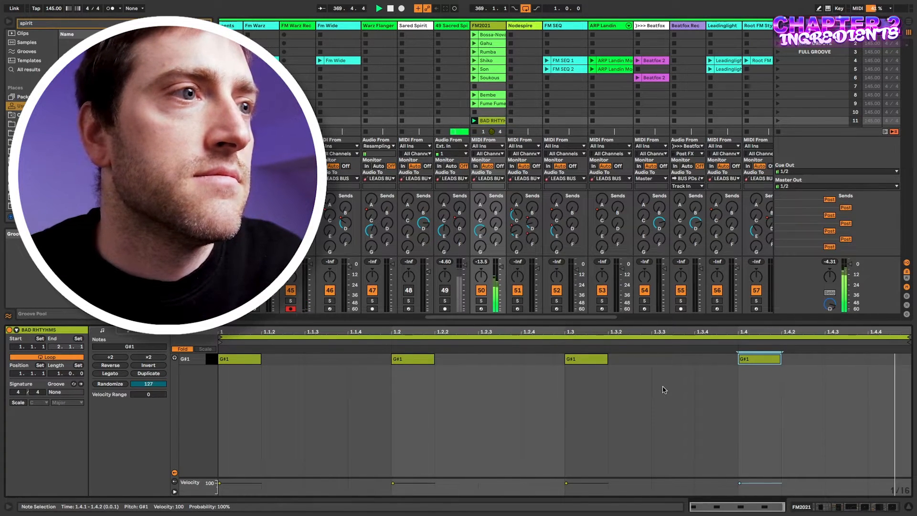
Shift the notes to 1.1.4 and 1.2.4, add one at 1.4.3, and replay the clip.
{"action": "left_click", "coordinate": [394, 399]}
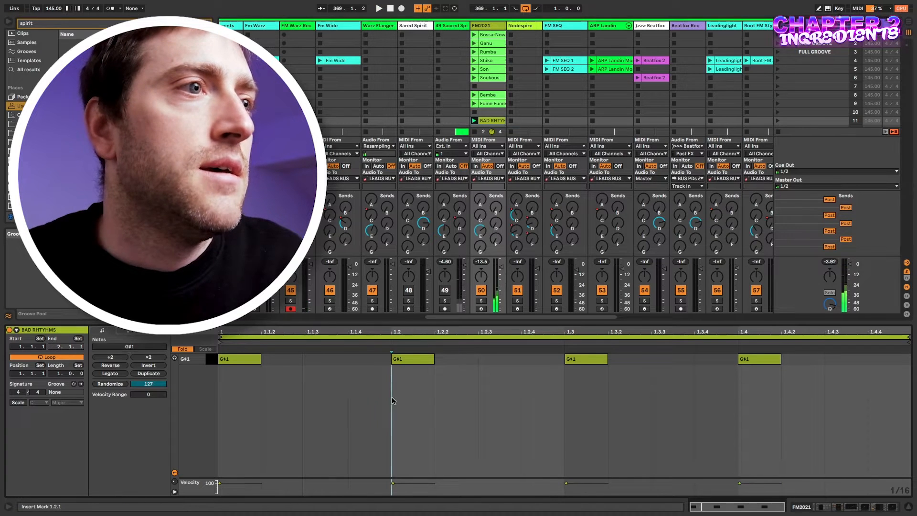
{"action": "left_click", "coordinate": [406, 362]}
{"action": "left_click_drag", "start_coordinate": [415, 362], "coordinate": [371, 363]}
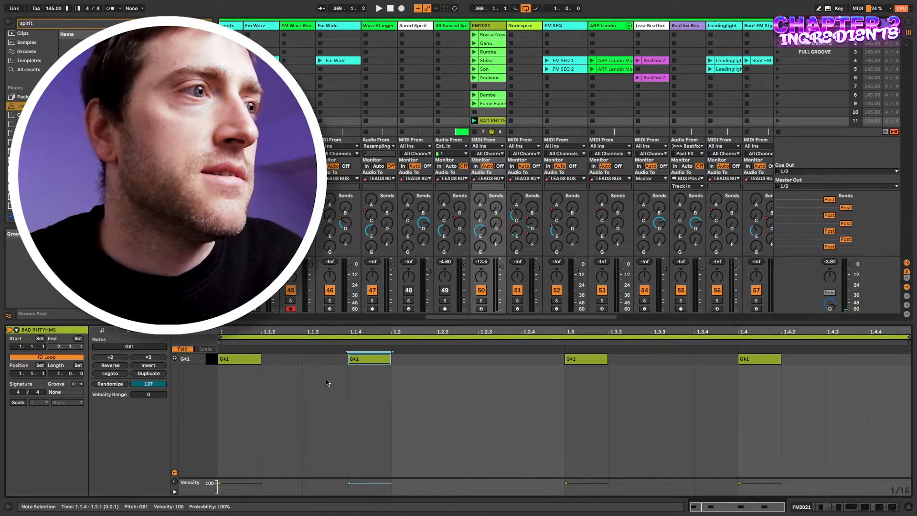
{"action": "left_click", "coordinate": [562, 360]}
{"action": "left_click_drag", "start_coordinate": [562, 360], "coordinate": [543, 363]}
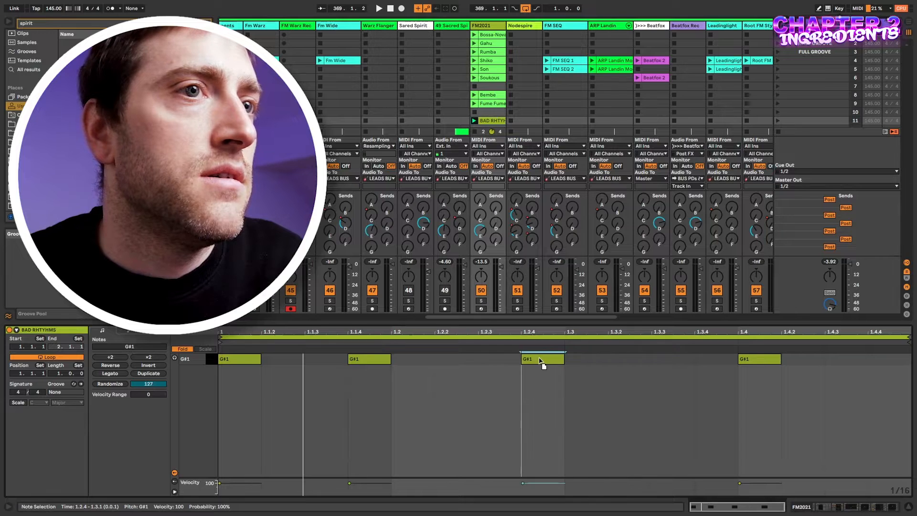
{"action": "double_click", "coordinate": [671, 359]}
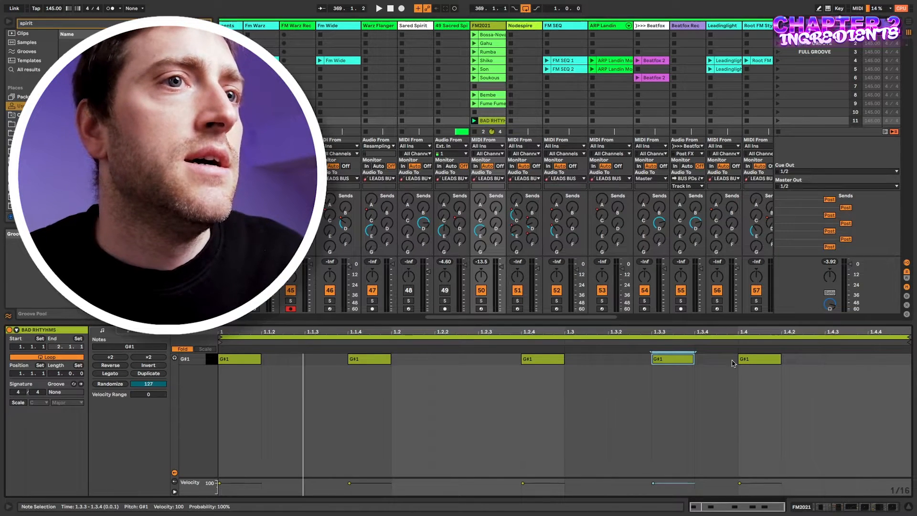
{"action": "left_click_drag", "start_coordinate": [669, 360], "coordinate": [872, 363]}
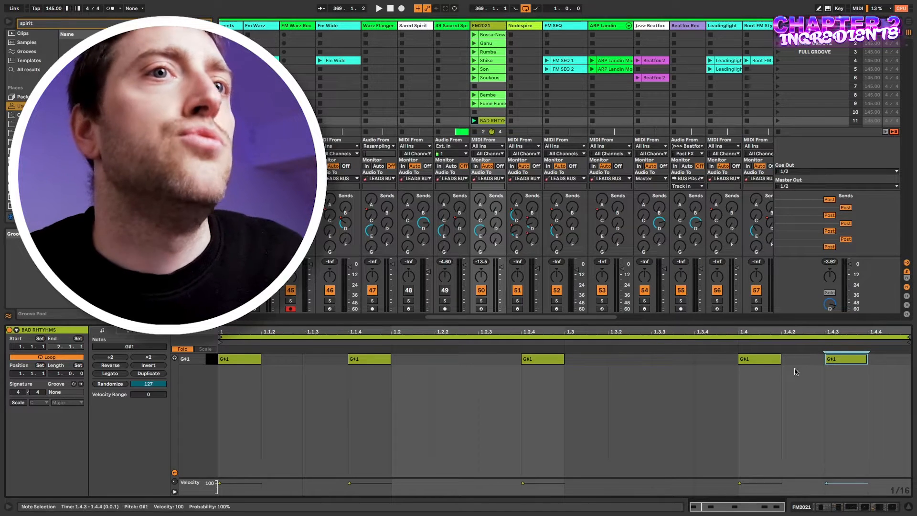
{"action": "key", "text": "space"}
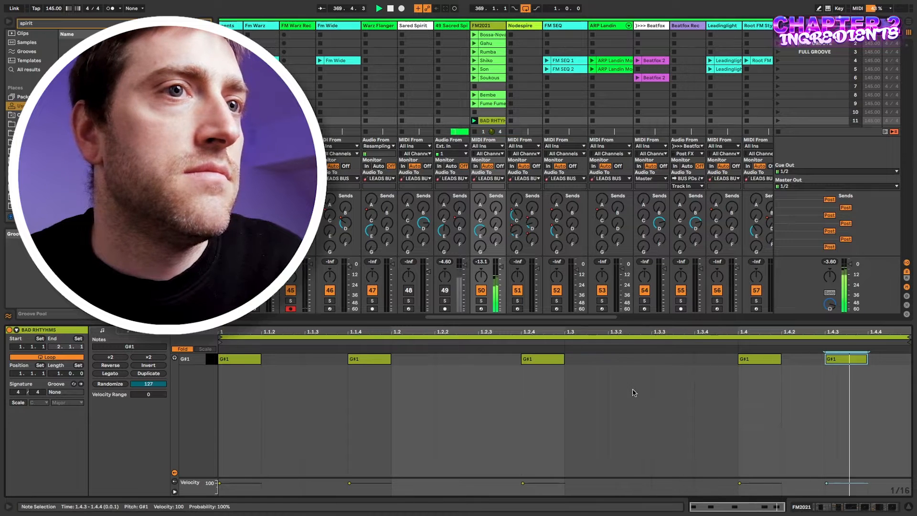
Add a G#1 note at 1.3.3, remove the note at 1.4, and play the rhythm.
{"action": "double_click", "coordinate": [671, 359]}
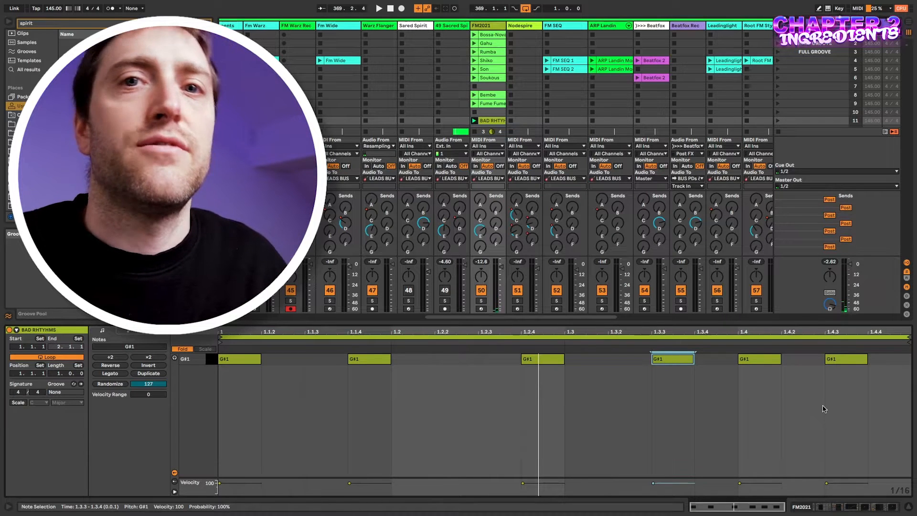
{"action": "left_click", "coordinate": [262, 382]}
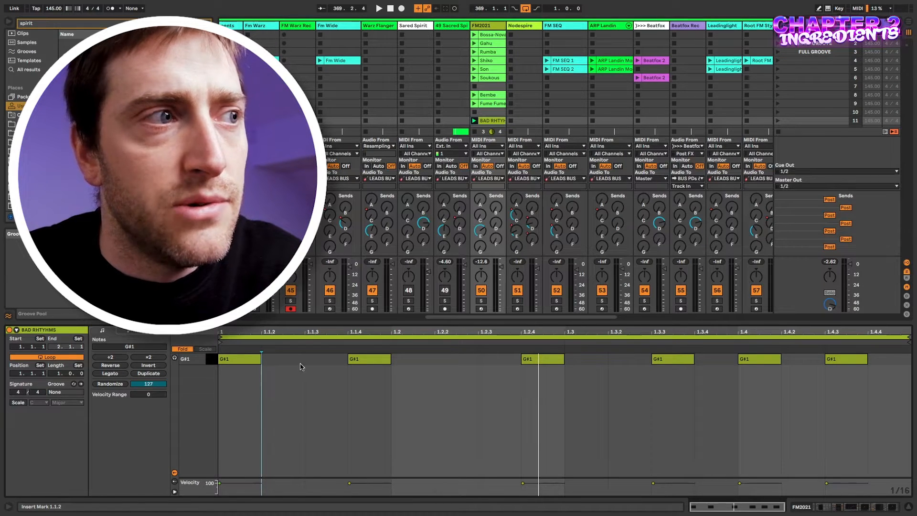
{"action": "left_click", "coordinate": [329, 364]}
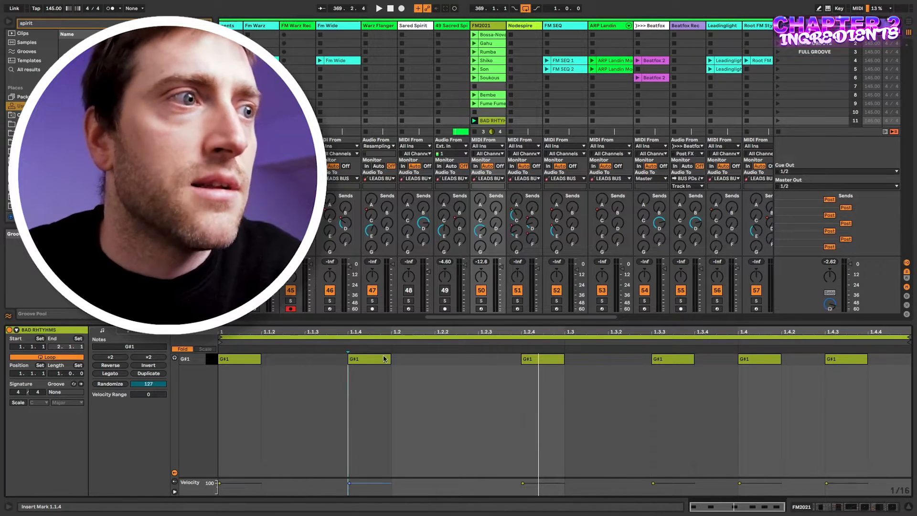
{"action": "left_click", "coordinate": [234, 362]}
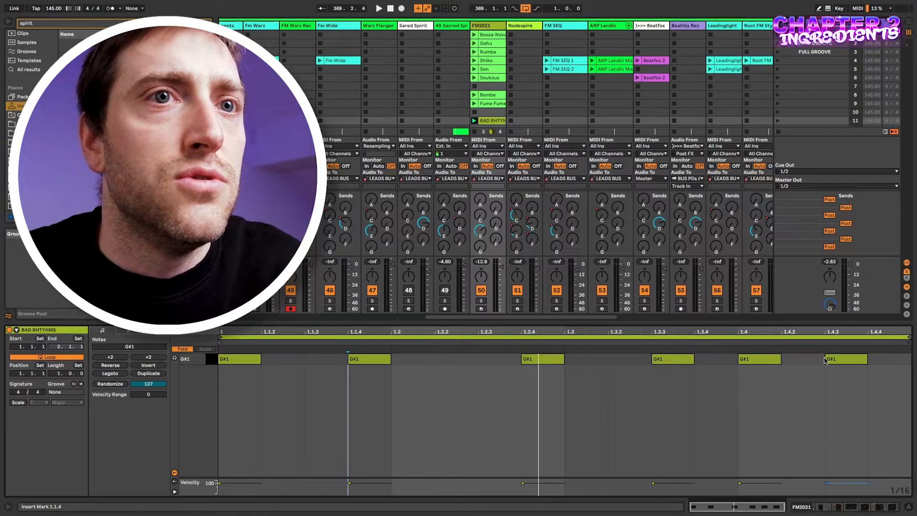
{"action": "double_click", "coordinate": [764, 359]}
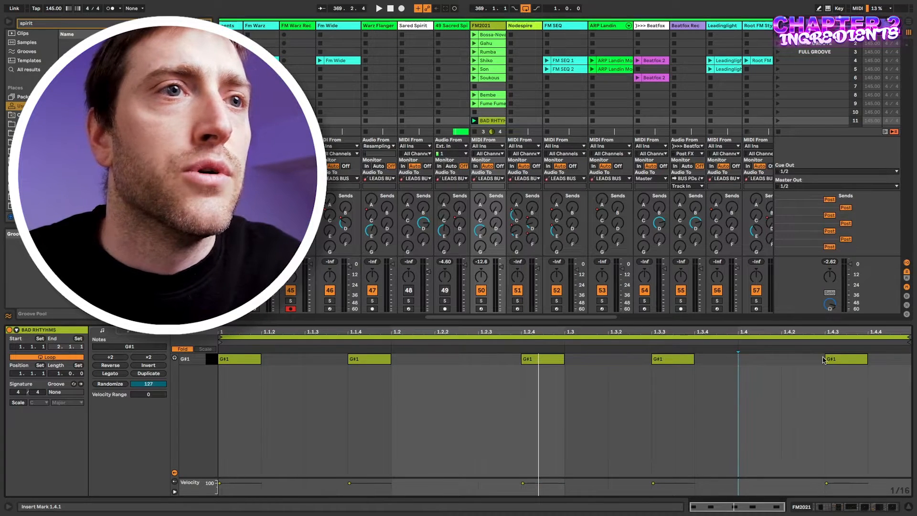
{"action": "key", "text": "space"}
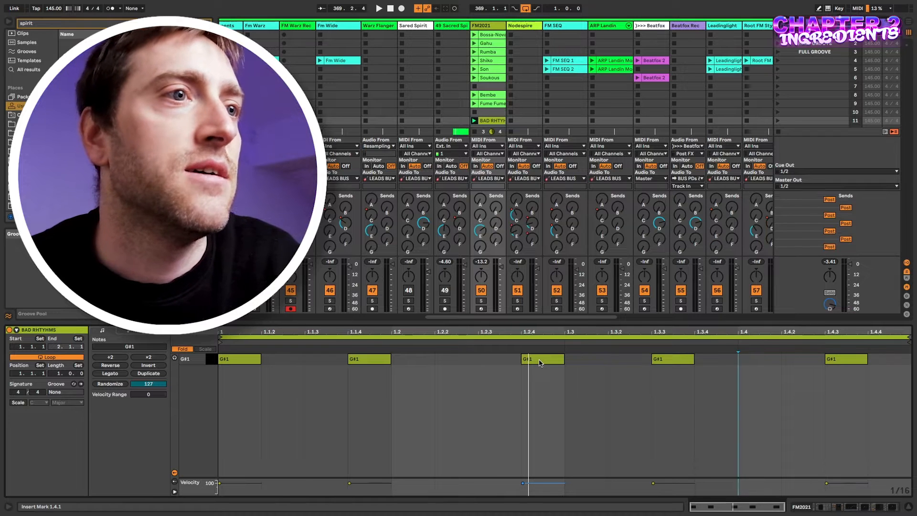
Delete the last three G#1 notes and copy the second note to 1.2.3.
{"action": "left_click", "coordinate": [520, 390]}
{"action": "left_click_drag", "start_coordinate": [520, 390], "coordinate": [899, 332]}
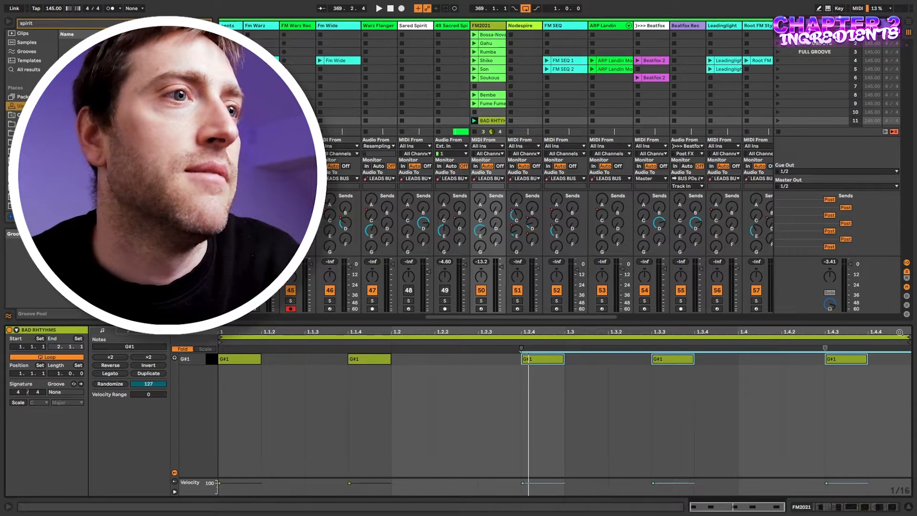
{"action": "key", "text": "Delete"}
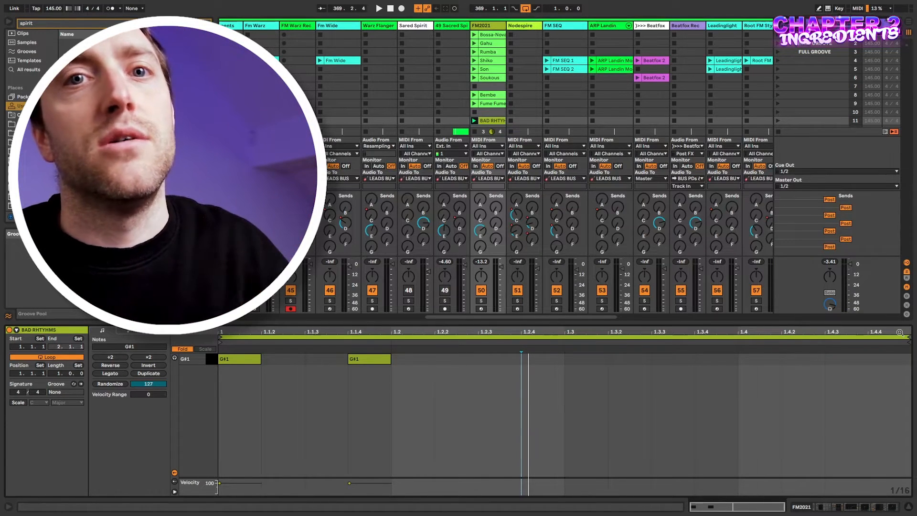
{"action": "left_click", "coordinate": [254, 392]}
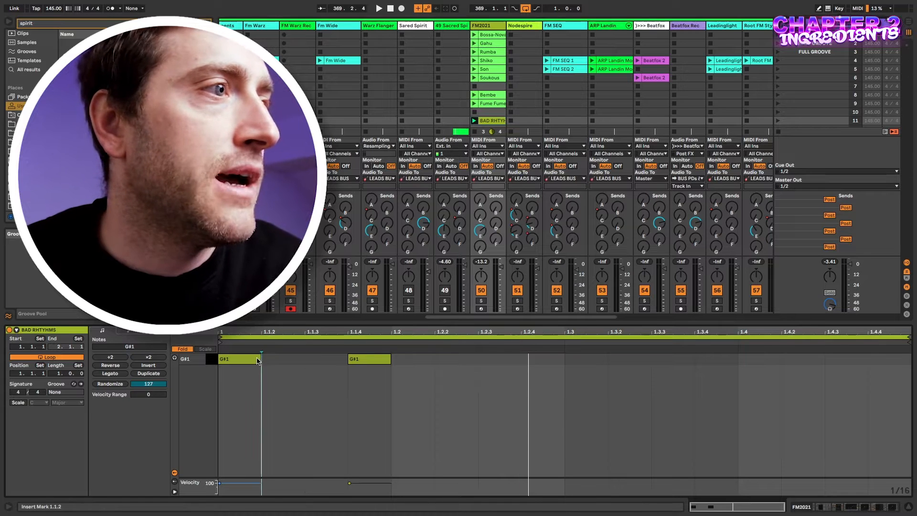
{"action": "left_click", "coordinate": [237, 364]}
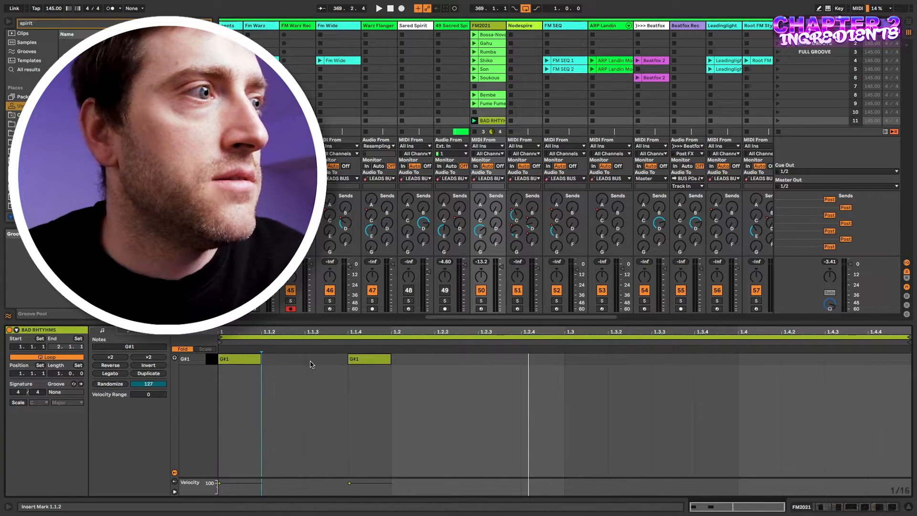
{"action": "left_click_drag", "start_coordinate": [377, 360], "coordinate": [508, 359]}
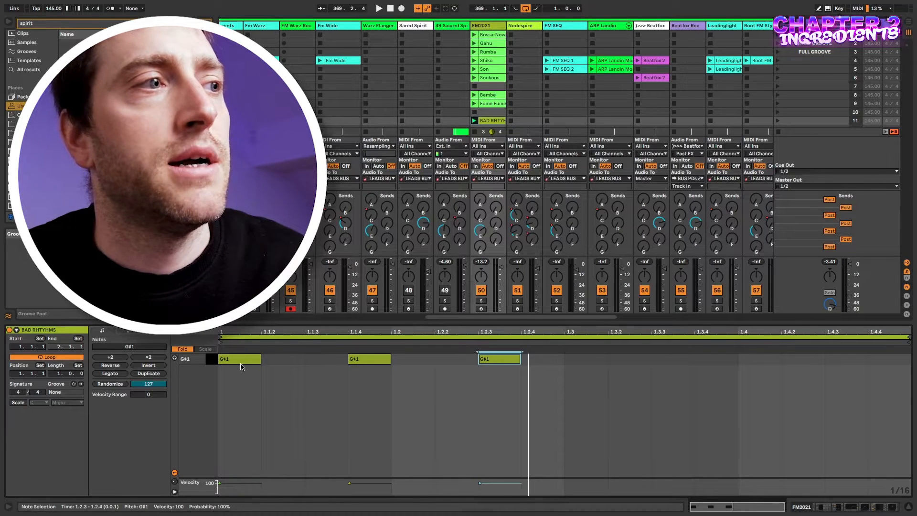
Add a G#1 note at 1.3 and copy the first three notes to start at 1.3.2.
{"action": "left_click_drag", "start_coordinate": [236, 390], "coordinate": [478, 355]}
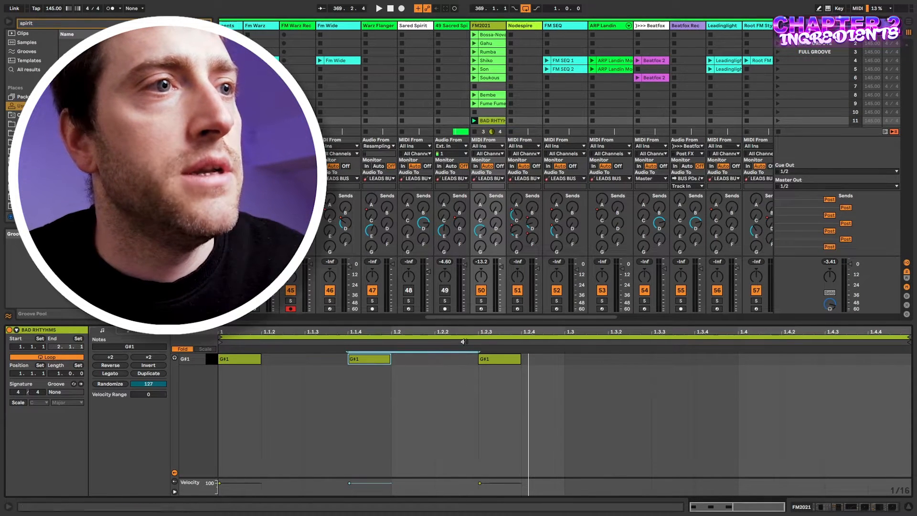
{"action": "double_click", "coordinate": [594, 360]}
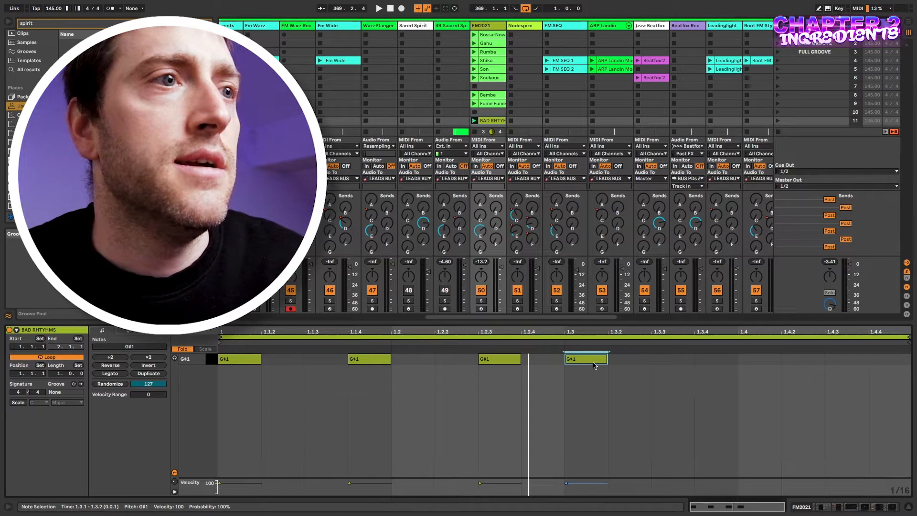
{"action": "left_click_drag", "start_coordinate": [546, 373], "coordinate": [593, 365]}
{"action": "left_click", "coordinate": [654, 436]}
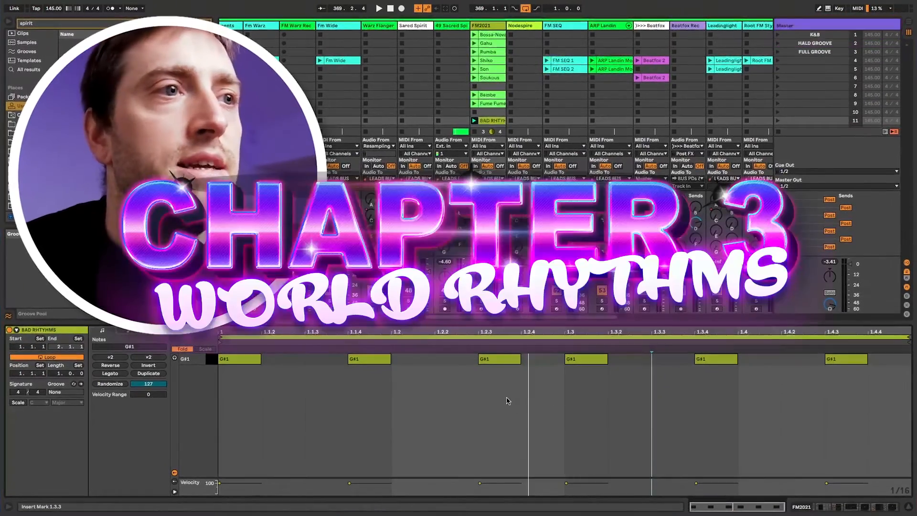
Clear all notes and fill the bar with sixteen duplicated G#1 notes using Ctrl+D.
{"action": "left_click_drag", "start_coordinate": [251, 389], "coordinate": [875, 339]}
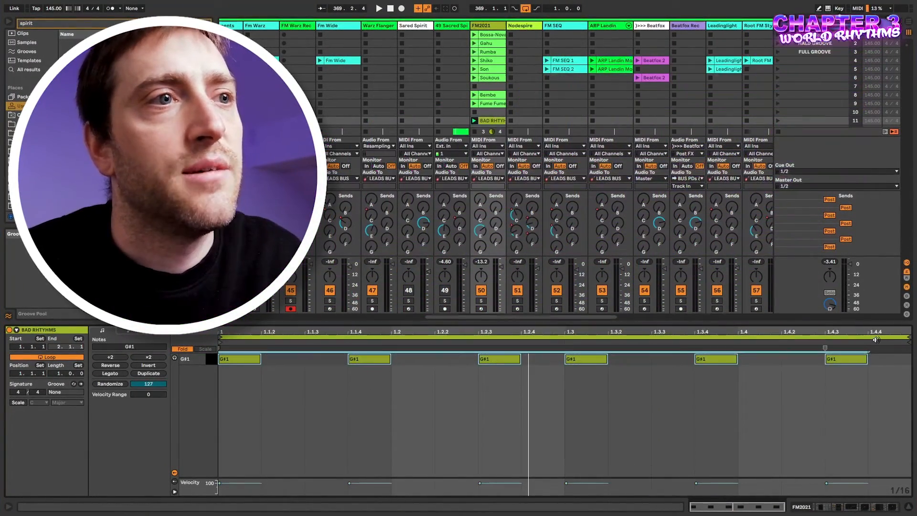
{"action": "key", "text": "Delete"}
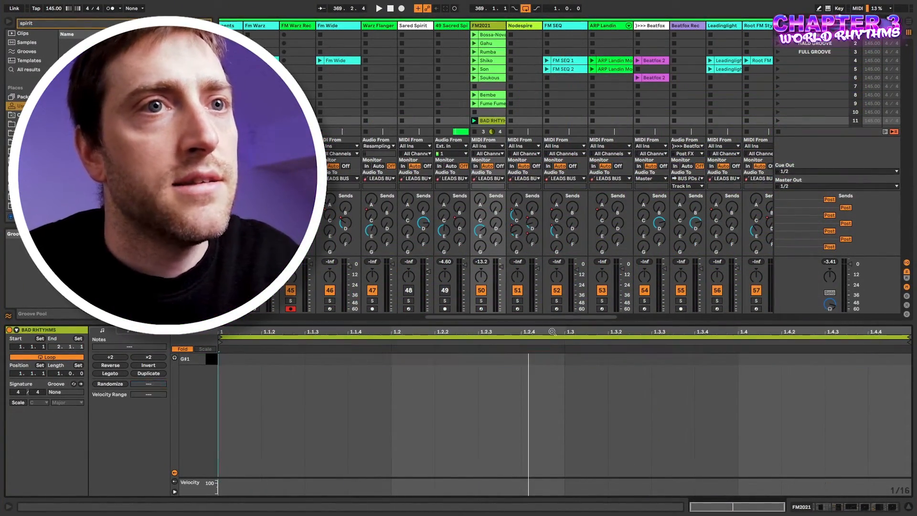
{"action": "double_click", "coordinate": [249, 362]}
{"action": "key", "text": "ctrl+d"}
{"action": "key", "text": "ctrl+d"}
{"action": "key", "text": "ctrl+d"}
{"action": "key", "text": "ctrl+d"}
{"action": "key", "text": "ctrl+d"}
{"action": "key", "text": "ctrl+d"}
{"action": "key", "text": "ctrl+d"}
{"action": "key", "text": "ctrl+d"}
{"action": "key", "text": "ctrl+d"}
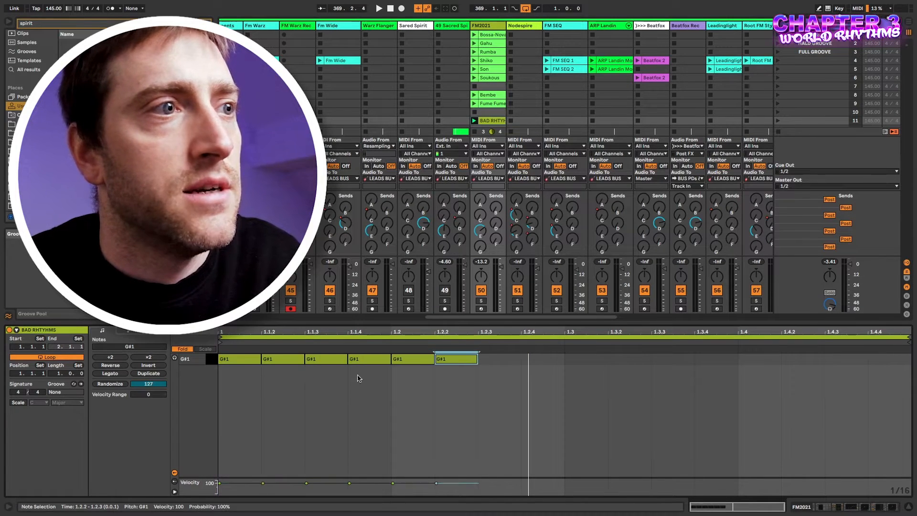
{"action": "key", "text": "ctrl+d"}
{"action": "key", "text": "ctrl+d"}
{"action": "key", "text": "ctrl+d"}
{"action": "key", "text": "ctrl+d"}
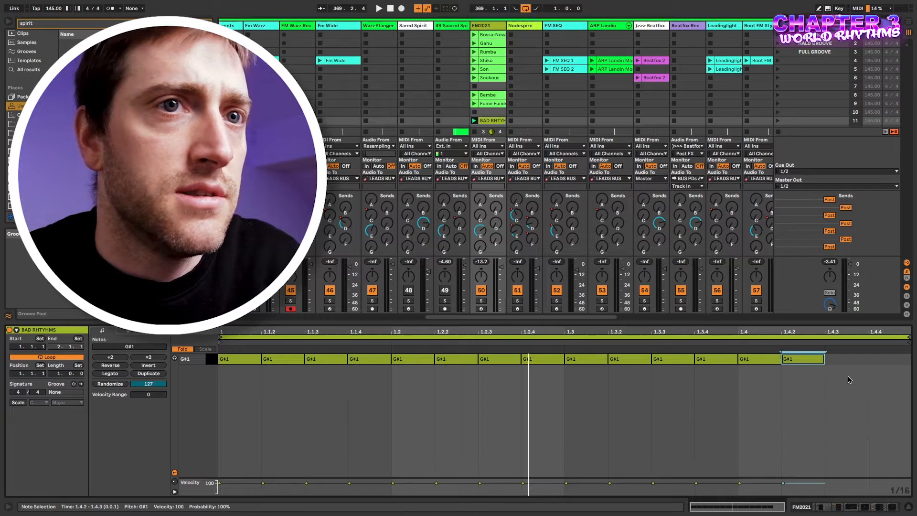
Delete the sixteen duplicated notes and place a single G#1 note at 1.1.1.
{"action": "left_click_drag", "start_coordinate": [890, 378], "coordinate": [831, 359]}
{"action": "key", "text": "Delete"}
{"action": "double_click", "coordinate": [242, 359]}
{"action": "mouse_move", "coordinate": [717, 496]}
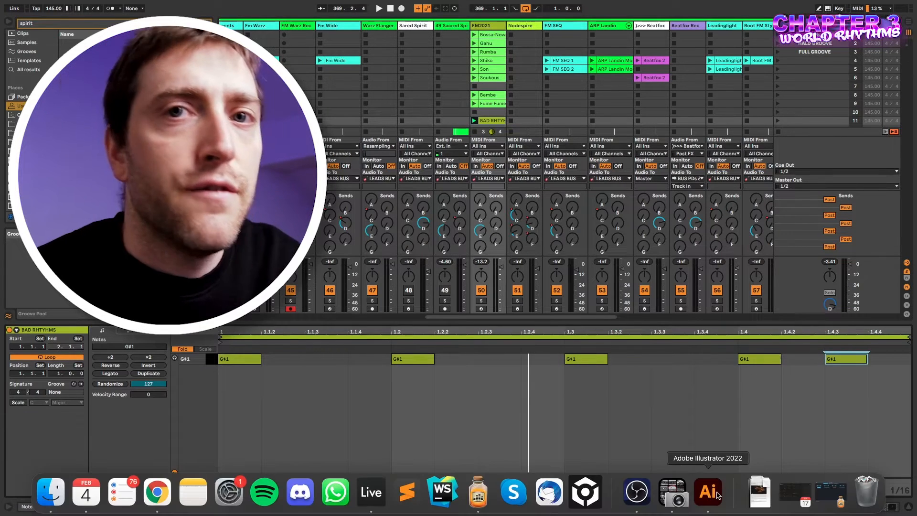
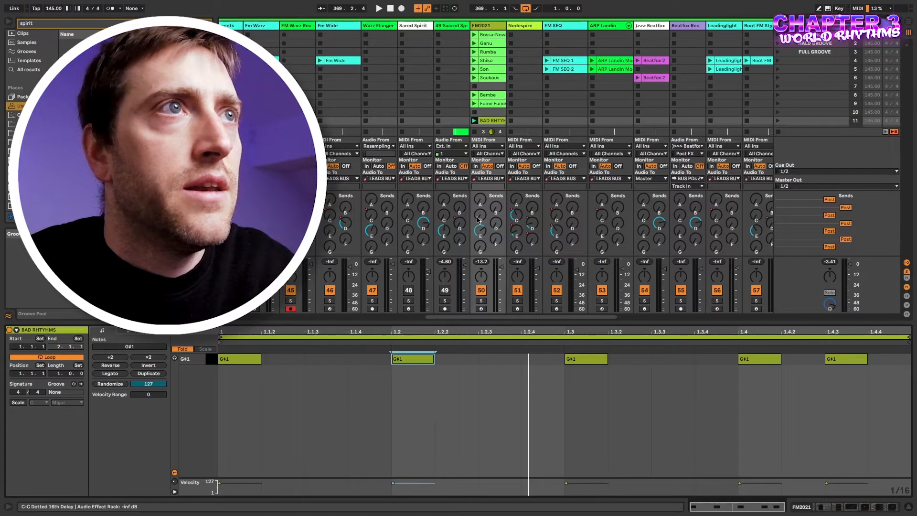
Open the Bossa-Nova clip's five G#1 hits in Clip View.
{"action": "left_click", "coordinate": [475, 34]}
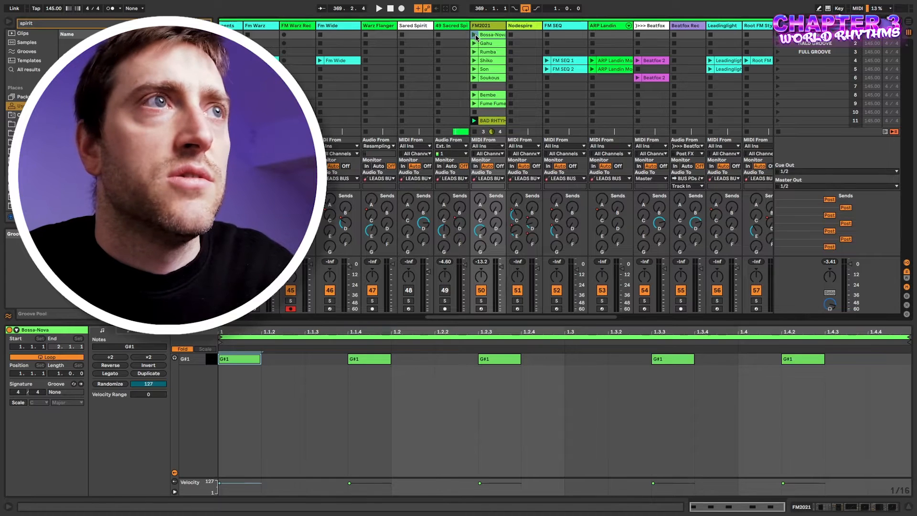
Play Bossa-Nova, lengthen its first G#1 note, and fill the bar with short G#1 copies from 1.1.2.
{"action": "left_click", "coordinate": [474, 34]}
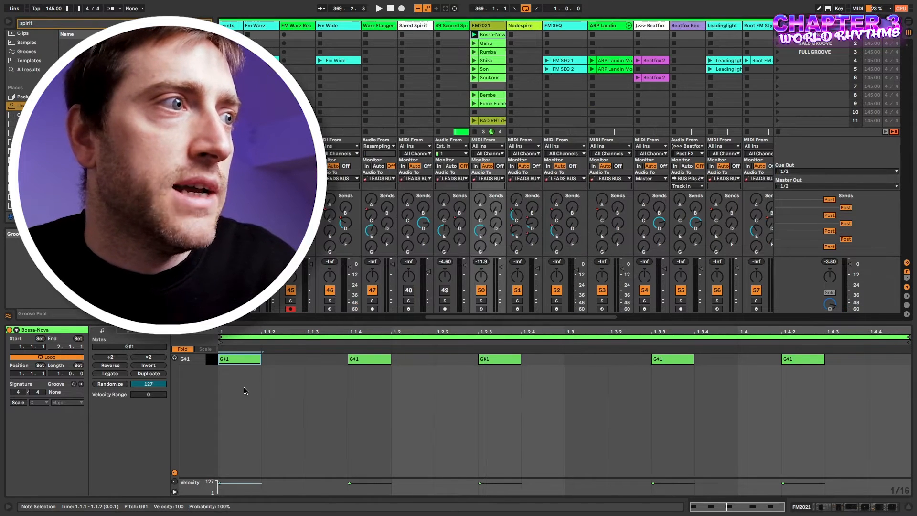
{"action": "mouse_move", "coordinate": [261, 358]}
{"action": "left_mouse_down"}
{"action": "mouse_move", "coordinate": [287, 361]}
{"action": "mouse_move", "coordinate": [271, 361]}
{"action": "left_mouse_up"}
{"action": "left_click", "coordinate": [280, 359]}
{"action": "double_click", "coordinate": [281, 361]}
{"action": "key", "text": "super+a"}
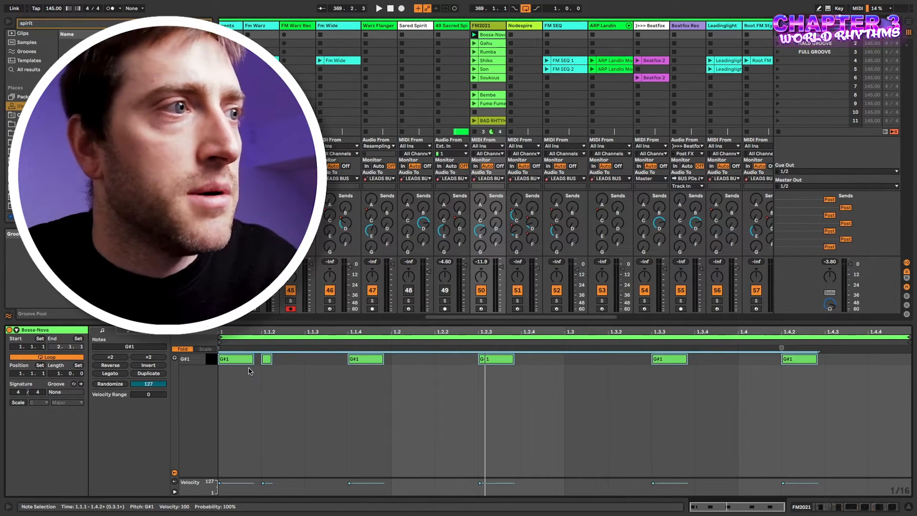
{"action": "left_click", "coordinate": [282, 377]}
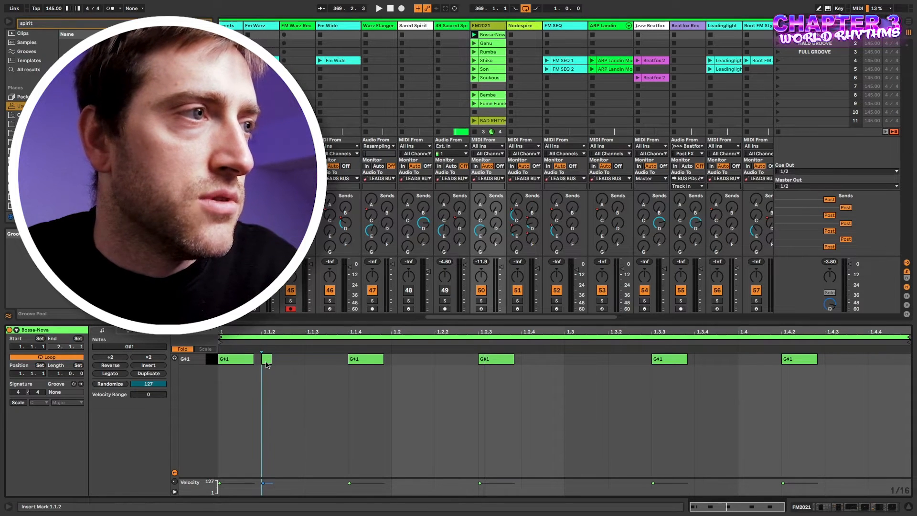
{"action": "left_click", "coordinate": [266, 360]}
{"action": "key", "text": "space"}
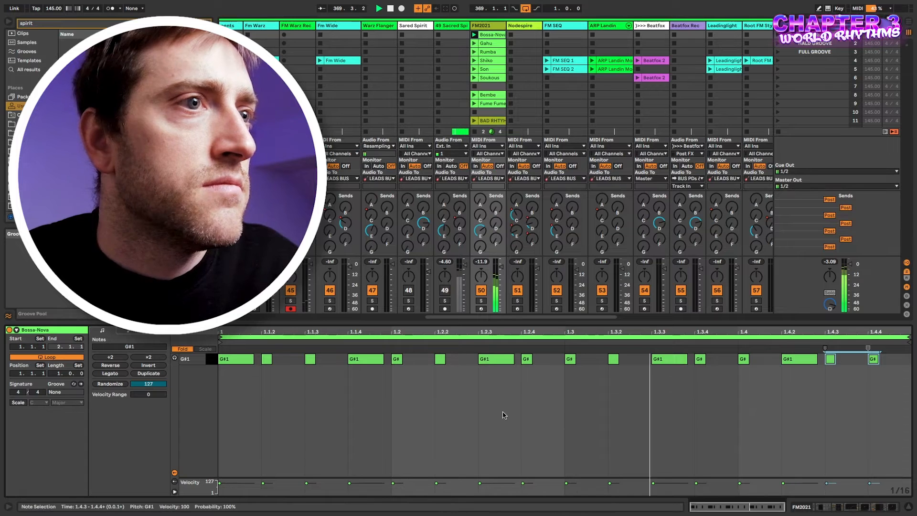
Stretch the 1.1.4 note to reach 1.2 and the 1.3.3 note past 1.3.4.
{"action": "left_click", "coordinate": [422, 386]}
{"action": "left_click_drag", "start_coordinate": [383, 359], "coordinate": [397, 358]}
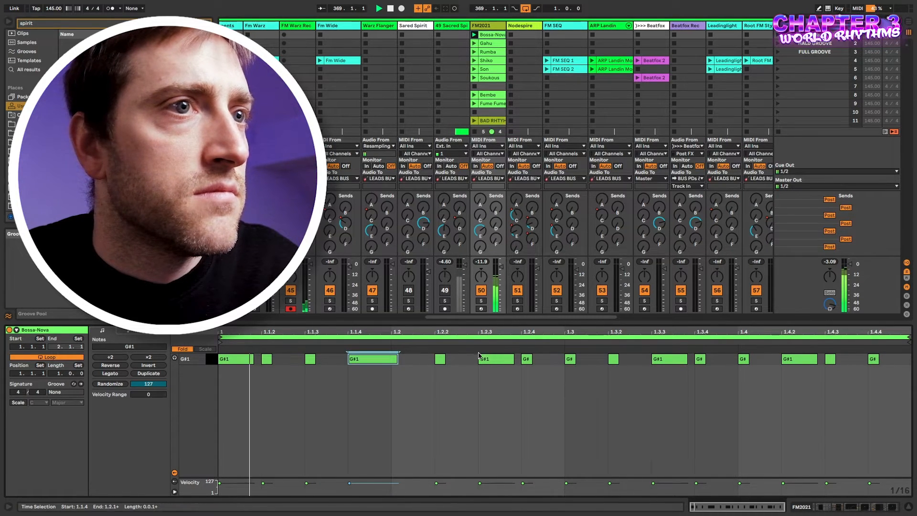
{"action": "left_click_drag", "start_coordinate": [687, 356], "coordinate": [706, 358]}
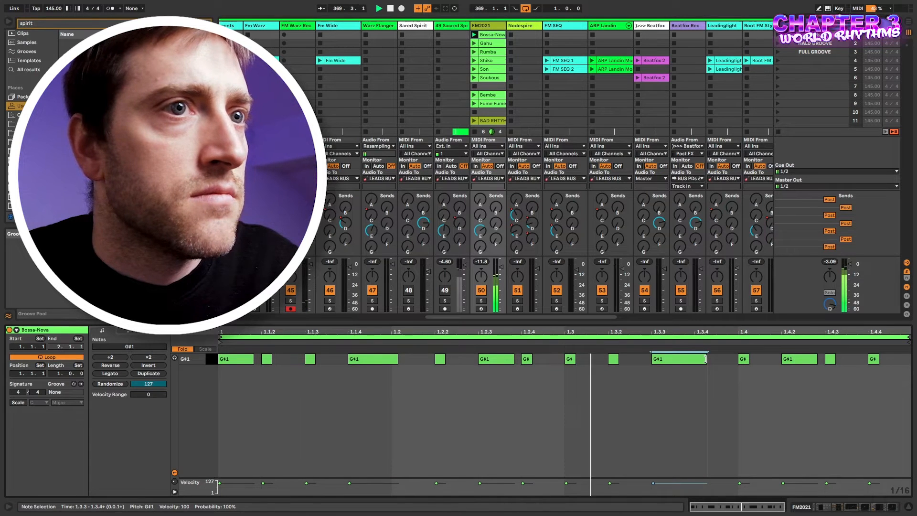
{"action": "left_click", "coordinate": [297, 407]}
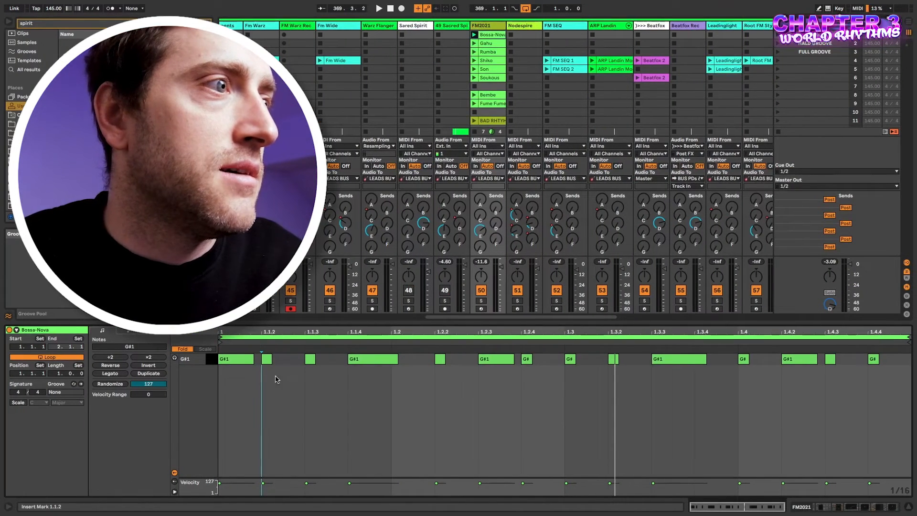
Try the clip start at 1.4.4 and 1.4.3, then reset it to 1.1.1 and stop playback.
{"action": "key", "text": "ctrl+a"}
{"action": "left_click", "coordinate": [260, 377]}
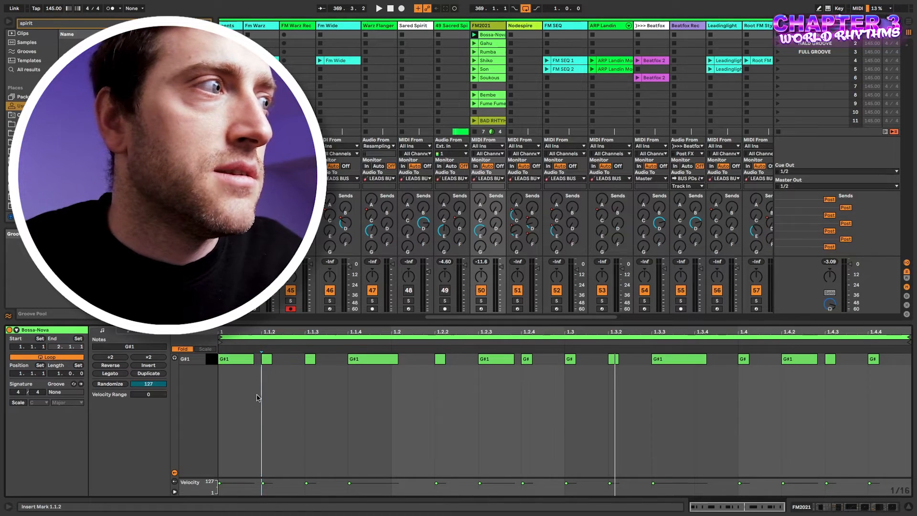
{"action": "left_click_drag", "start_coordinate": [235, 343], "coordinate": [891, 347]}
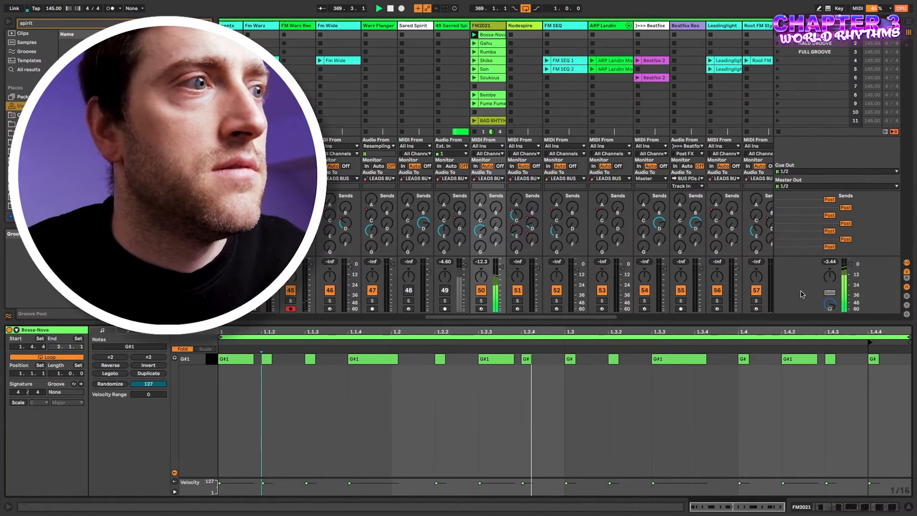
{"action": "left_click_drag", "start_coordinate": [871, 341], "coordinate": [829, 342]}
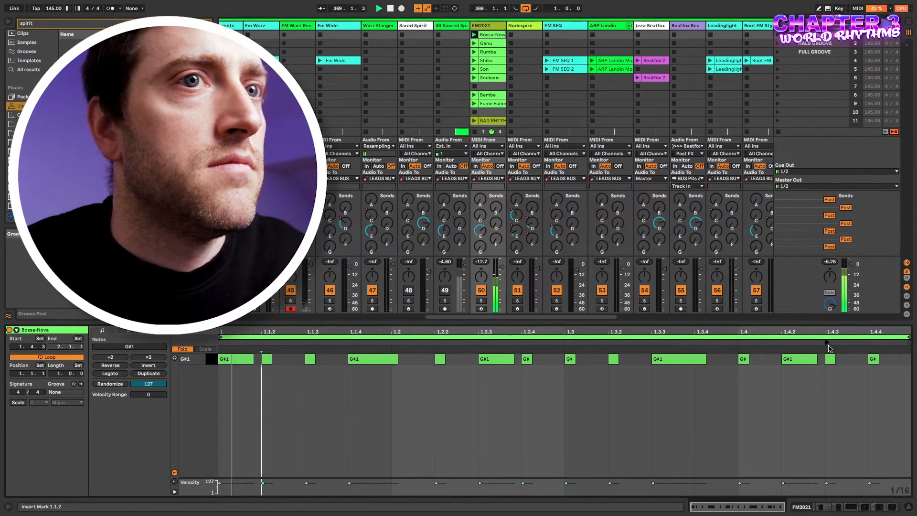
{"action": "left_click_drag", "start_coordinate": [827, 342], "coordinate": [220, 343]}
{"action": "key", "text": "space"}
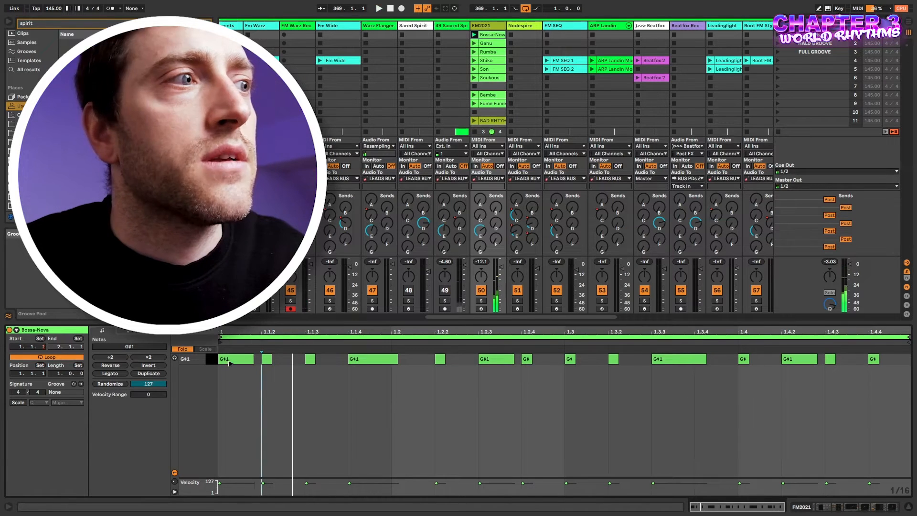
{"action": "scroll", "coordinate": [414, 117], "scroll_direction": "right", "scroll_amount": 1}
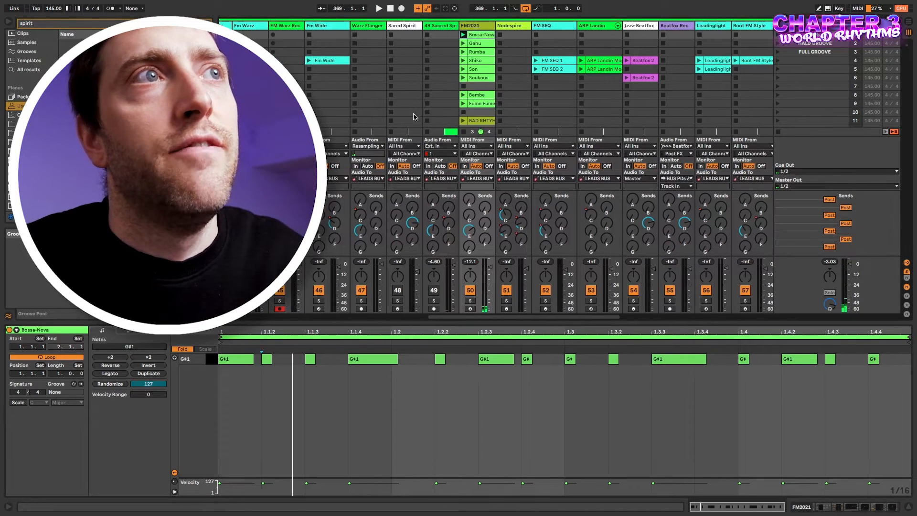
Launch the Gahu clip and shorten all of its notes together.
{"action": "left_click", "coordinate": [473, 43]}
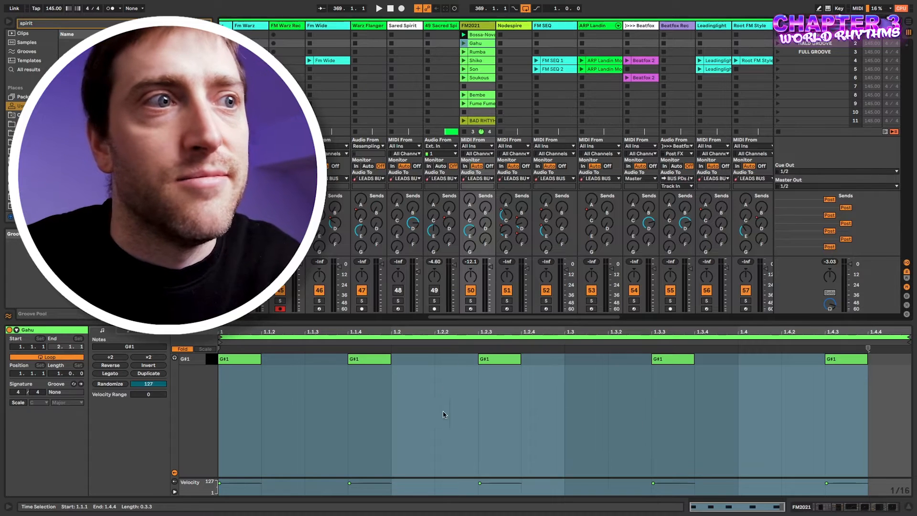
{"action": "left_click", "coordinate": [484, 359]}
{"action": "left_click", "coordinate": [399, 385]}
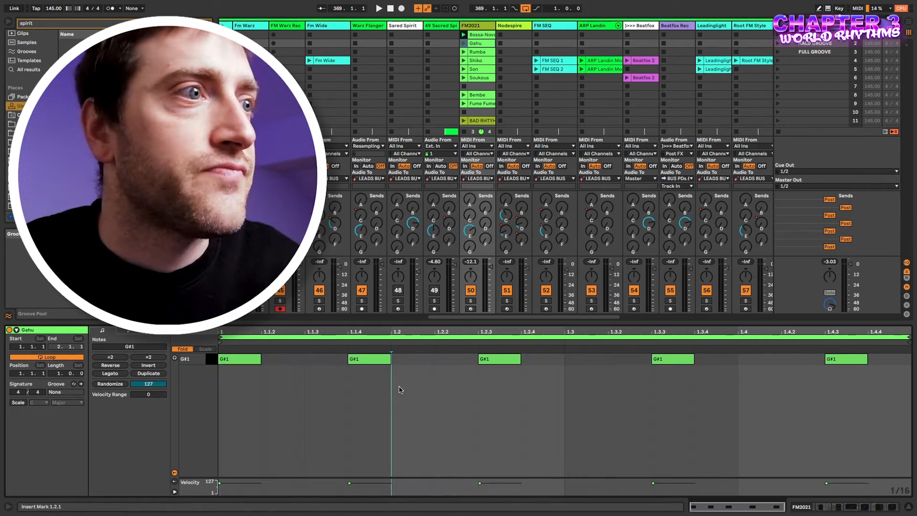
{"action": "left_click", "coordinate": [464, 44]}
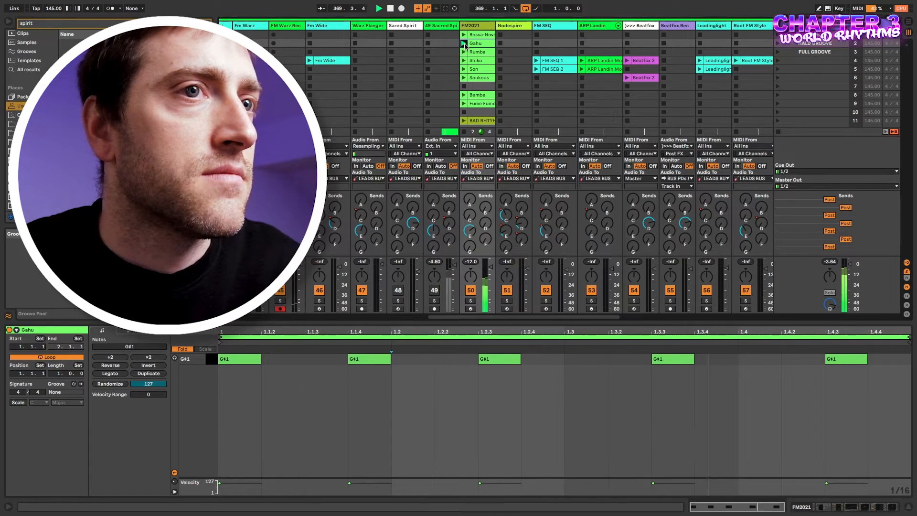
{"action": "key", "text": "ctrl+a"}
{"action": "left_click_drag", "start_coordinate": [260, 358], "coordinate": [875, 362]}
Add a short G#1 note at 1.1.2 to fill the Gahu gaps, then play Rumba.
{"action": "double_click", "coordinate": [284, 358]}
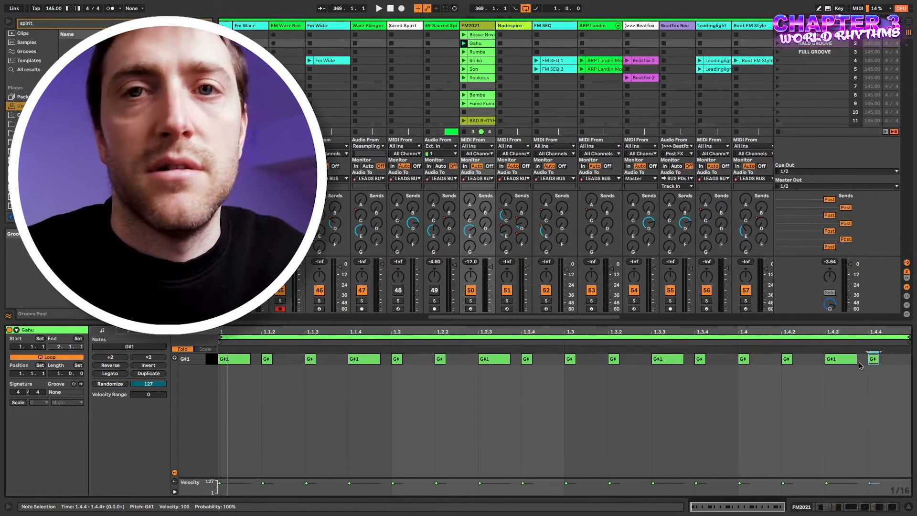
{"action": "key", "text": "space"}
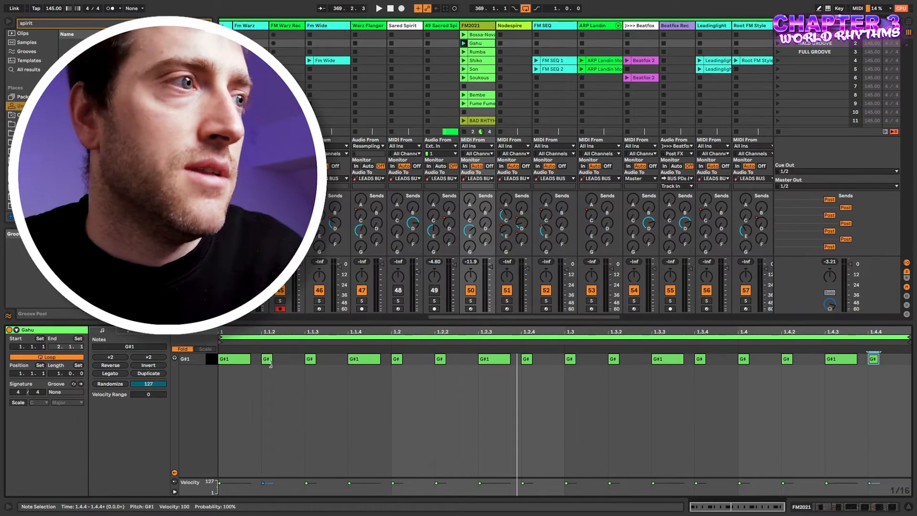
{"action": "left_click", "coordinate": [463, 52]}
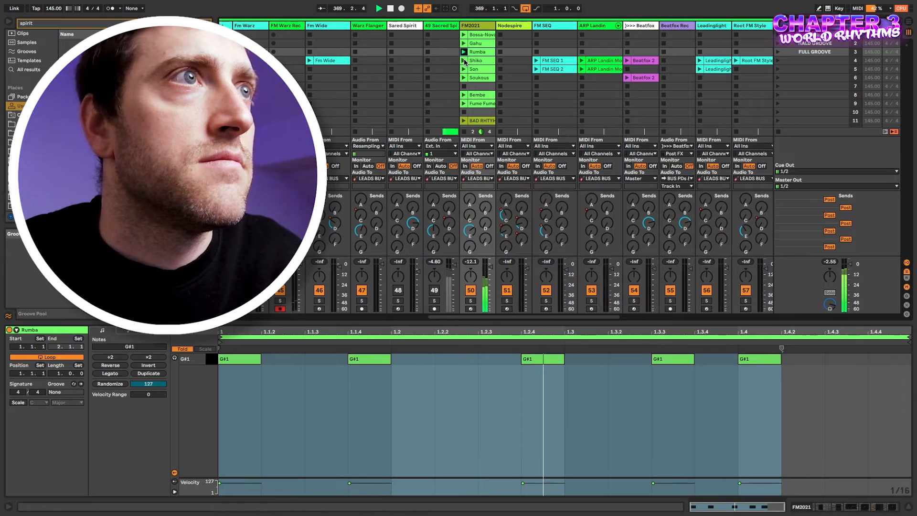
Launch Shiko, Son, then Soukous in the FM2021 track, leaving Soukous's five G#1 hits shown.
{"action": "left_click", "coordinate": [464, 62]}
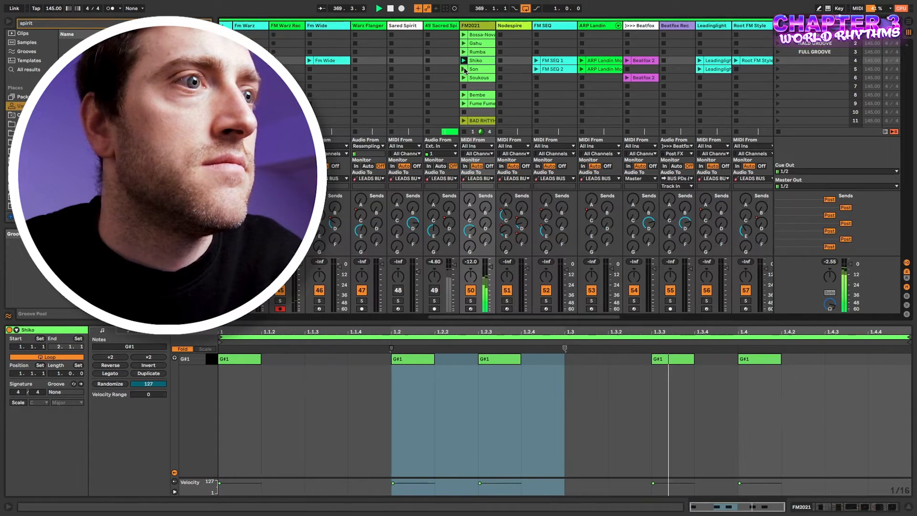
{"action": "left_click", "coordinate": [465, 70]}
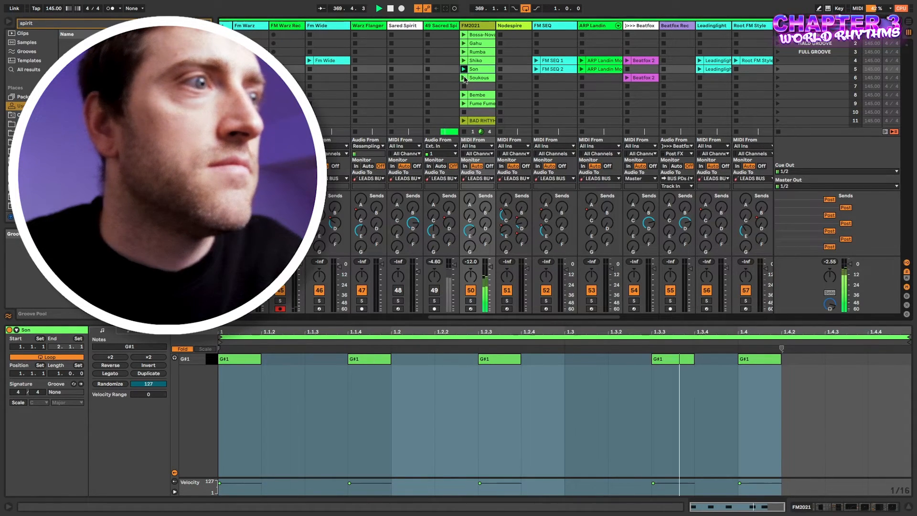
{"action": "left_click", "coordinate": [464, 77]}
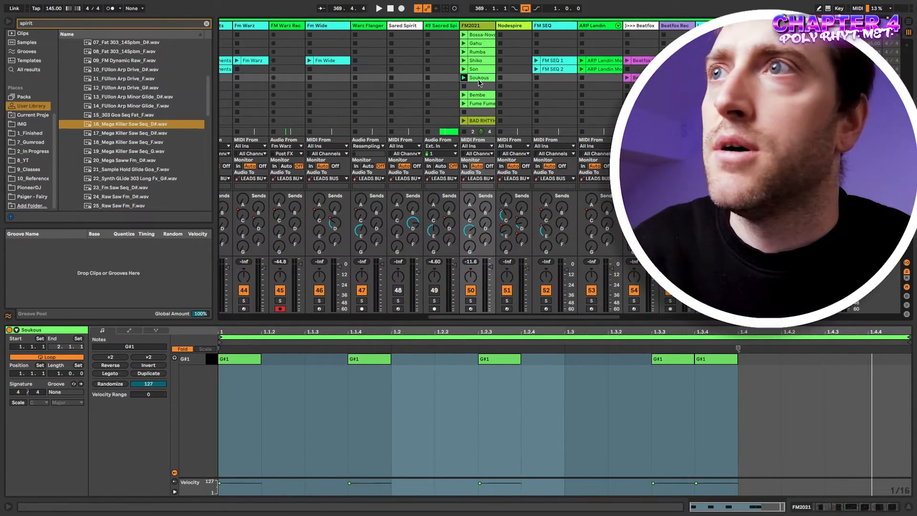
Recolour the Bembe clip cyan, select it with Soukous, and switch to Arrangement view.
{"action": "left_click", "coordinate": [478, 95], "text": "shift"}
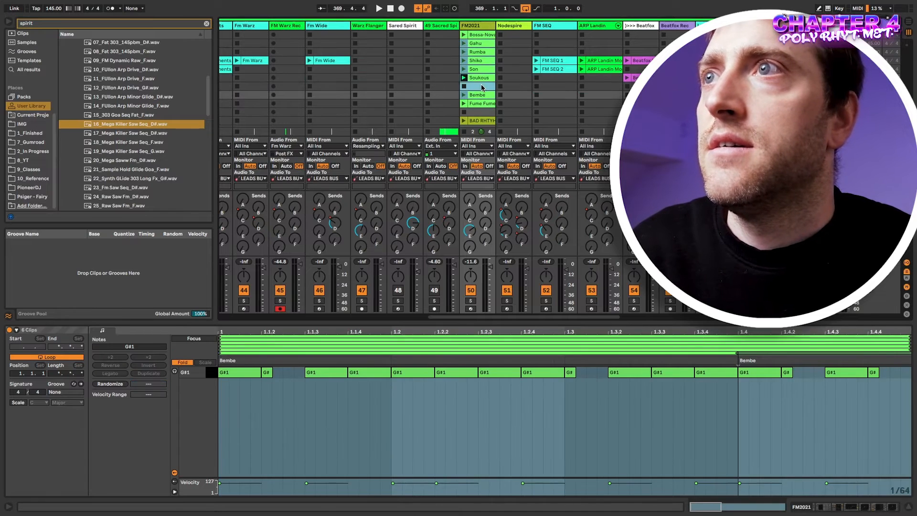
{"action": "left_click", "coordinate": [481, 87]}
{"action": "left_click", "coordinate": [479, 79]}
{"action": "left_click", "coordinate": [478, 95], "text": "super"}
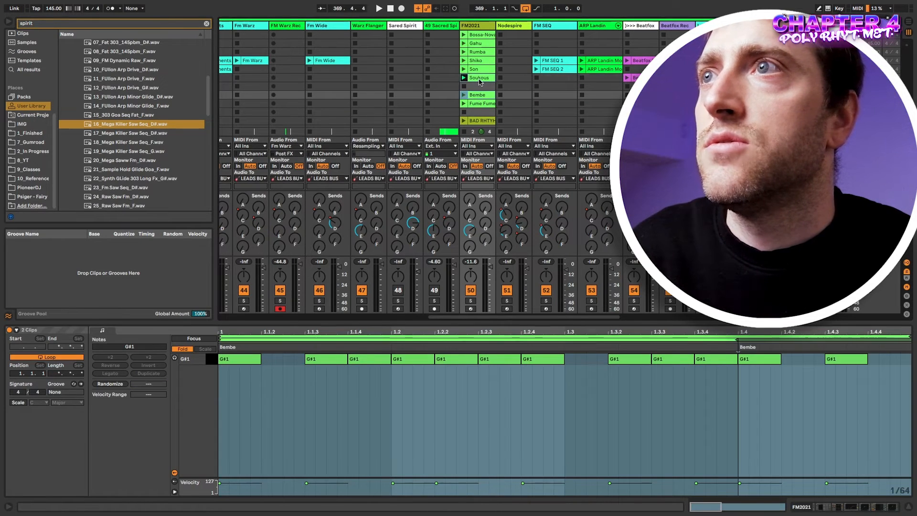
{"action": "left_click", "coordinate": [480, 86]}
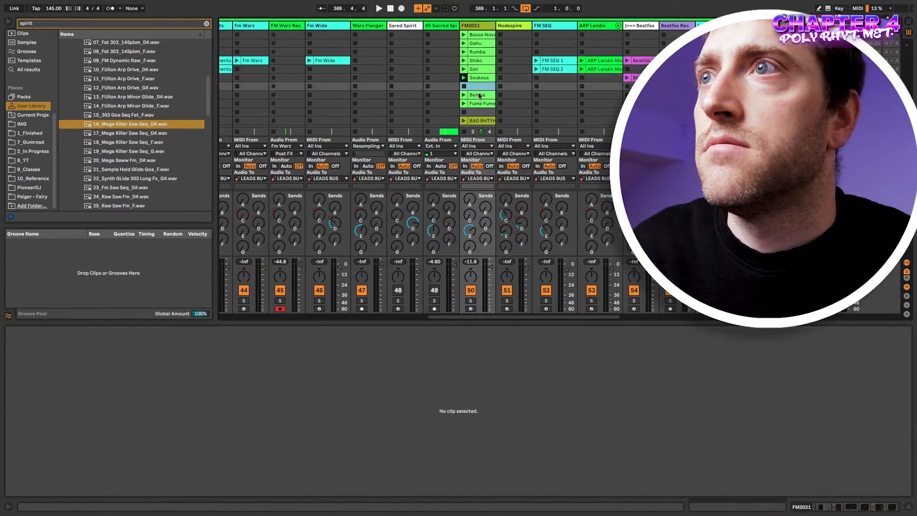
{"action": "left_click", "coordinate": [478, 95]}
{"action": "right_click", "coordinate": [477, 95]}
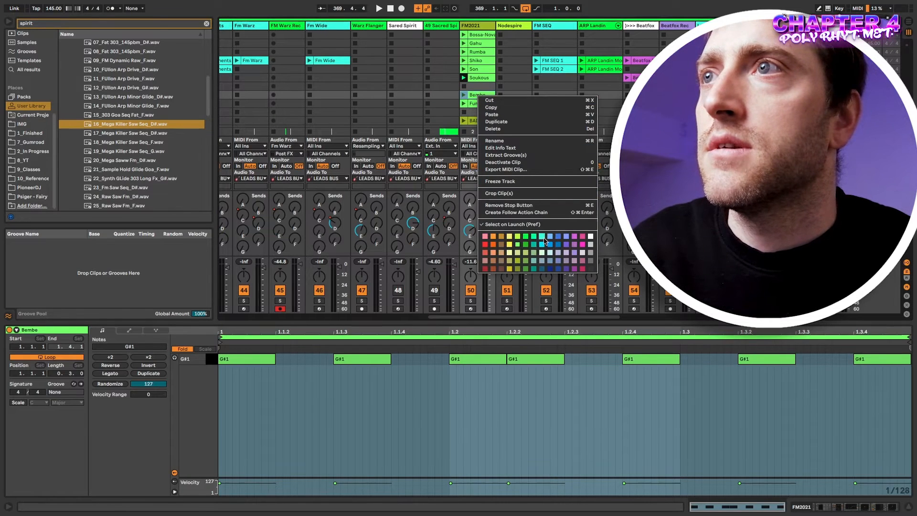
{"action": "left_click", "coordinate": [543, 236]}
{"action": "left_click", "coordinate": [480, 78], "text": "shift"}
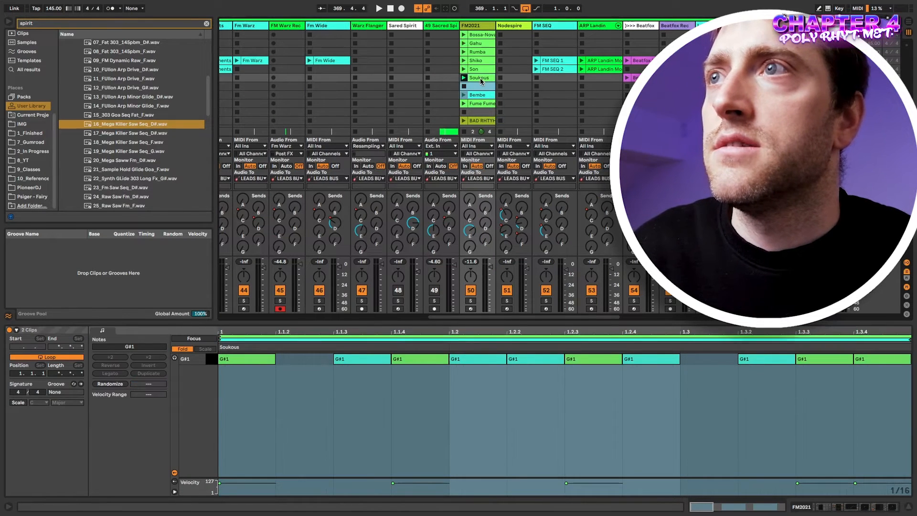
{"action": "key", "text": "Tab"}
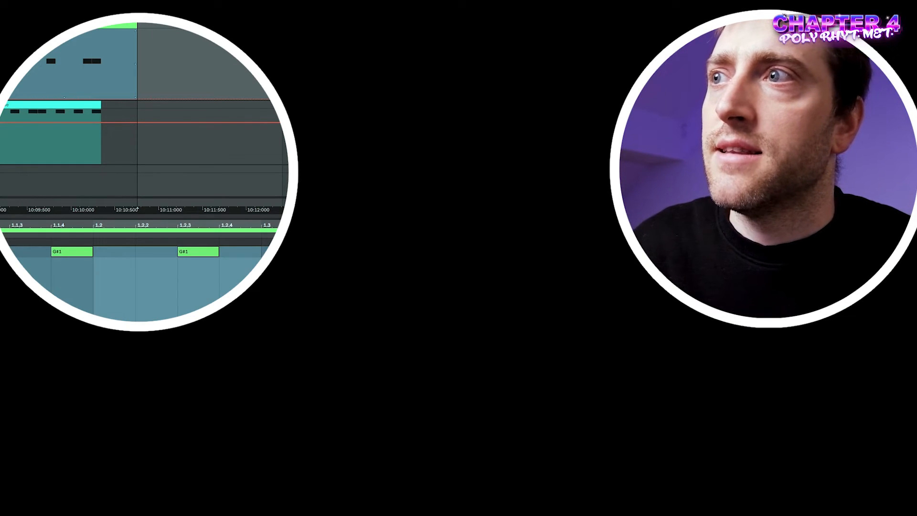
Show the Bembe clip's notes and drag its right edge out toward bar 372.
{"action": "left_click", "coordinate": [83, 255]}
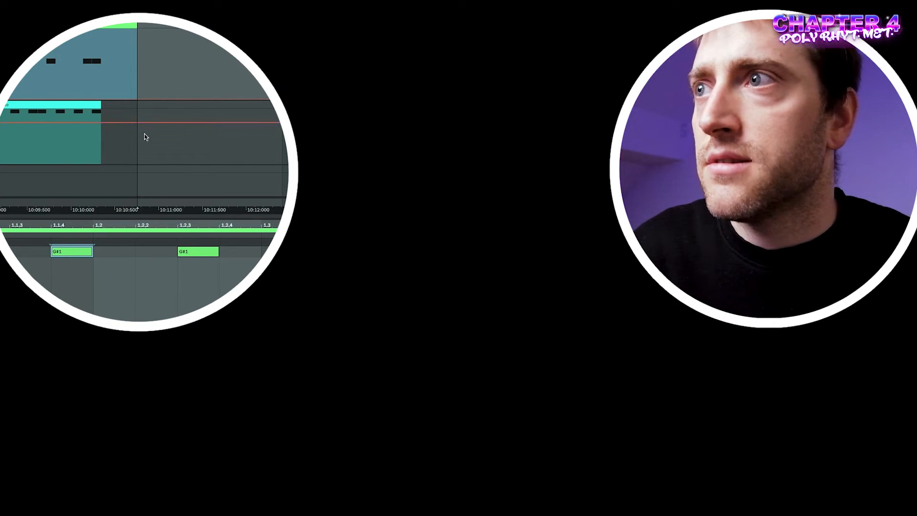
{"action": "left_click", "coordinate": [72, 104]}
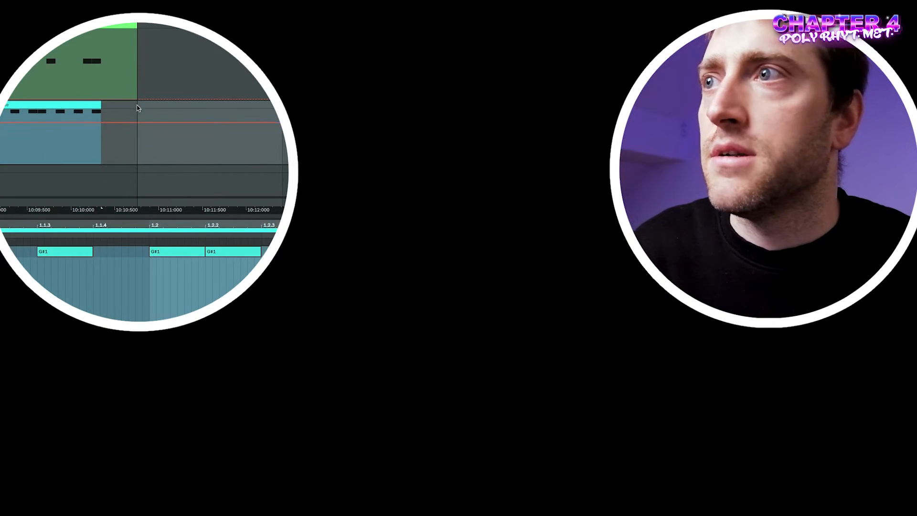
{"action": "left_click_drag", "start_coordinate": [99, 102], "coordinate": [318, 103]}
{"action": "key", "text": "Up"}
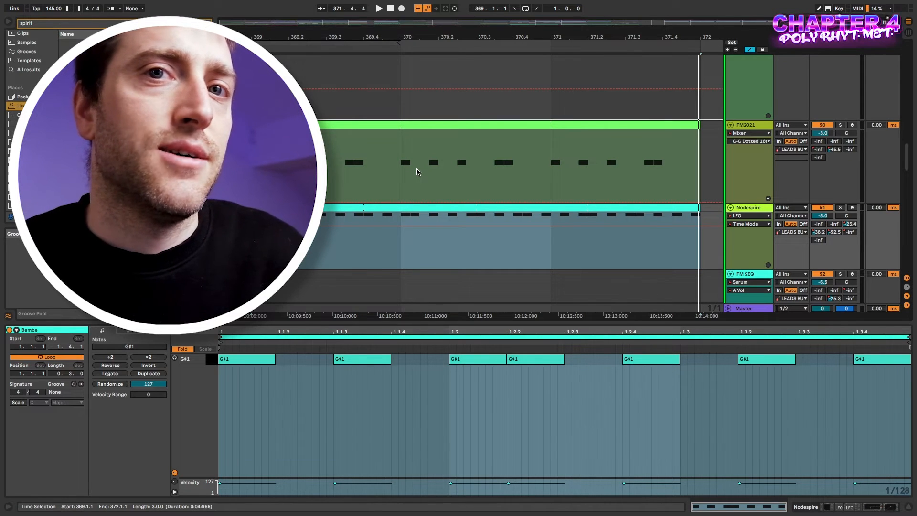
Undo the Bembe consolidation, split off bars 369–371 with Ctrl+E, and duplicate it with Ctrl+D.
{"action": "left_click", "coordinate": [378, 207]}
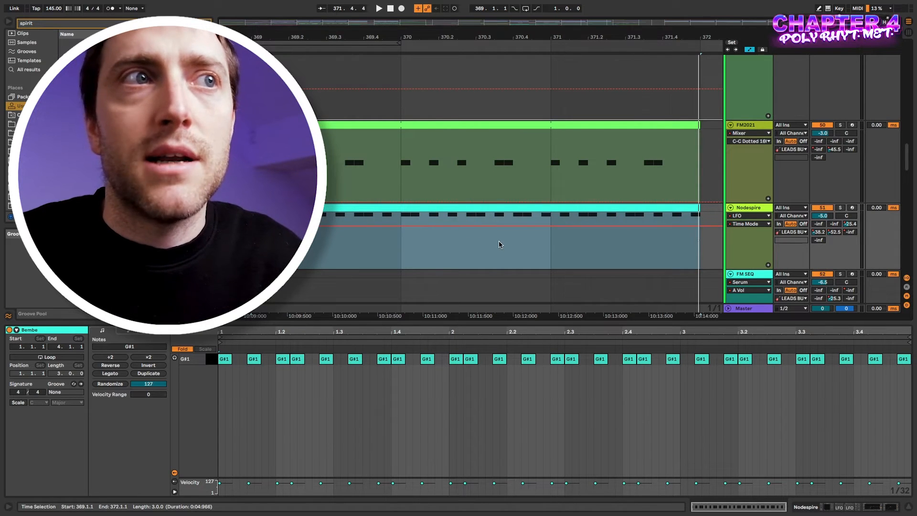
{"action": "key", "text": "ctrl+z"}
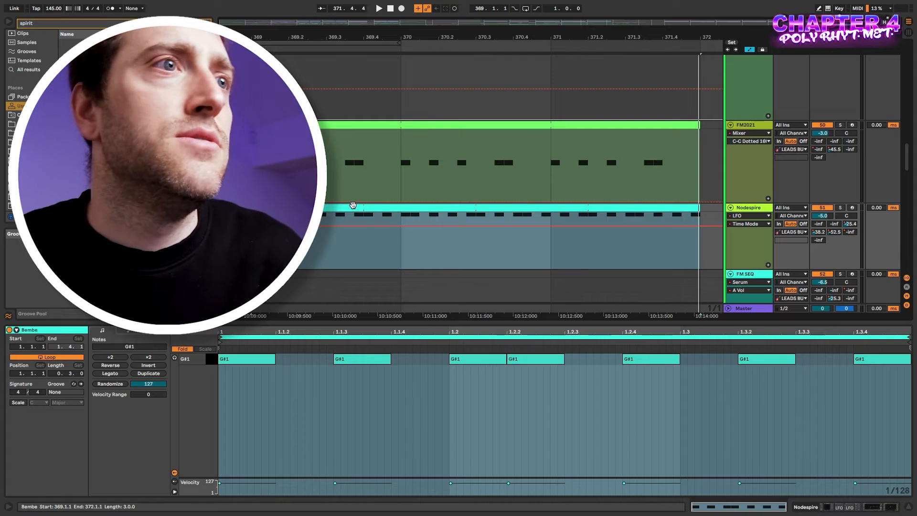
{"action": "scroll", "coordinate": [476, 255], "scroll_direction": "down", "scroll_amount": 3}
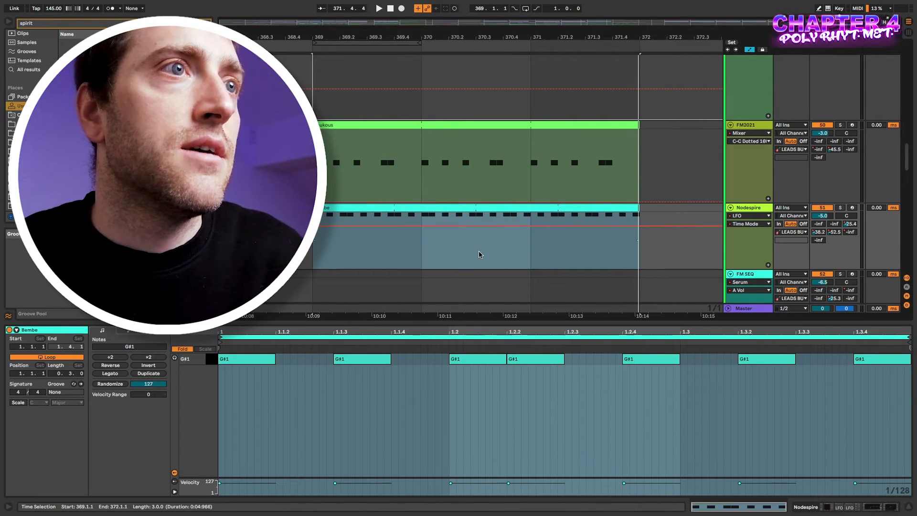
{"action": "left_click_drag", "start_coordinate": [348, 240], "coordinate": [514, 246]}
{"action": "key", "text": "ctrl+e"}
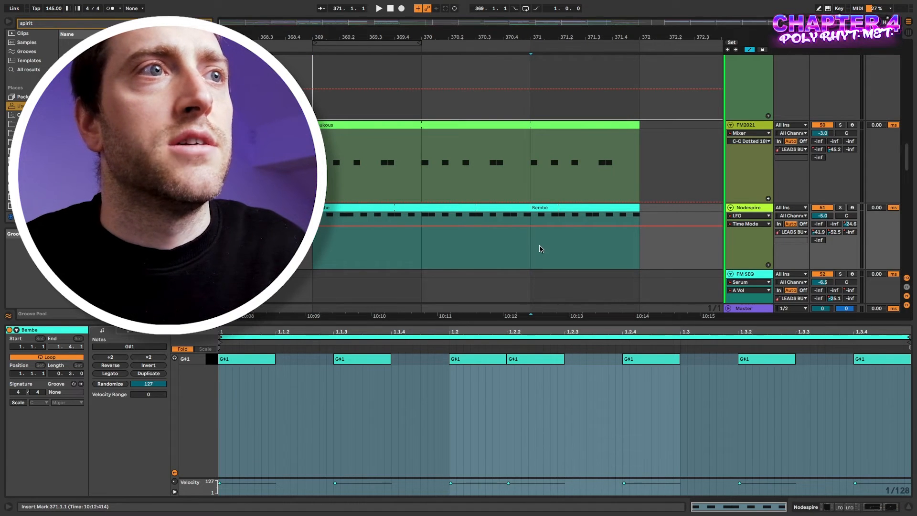
{"action": "left_click", "coordinate": [470, 205]}
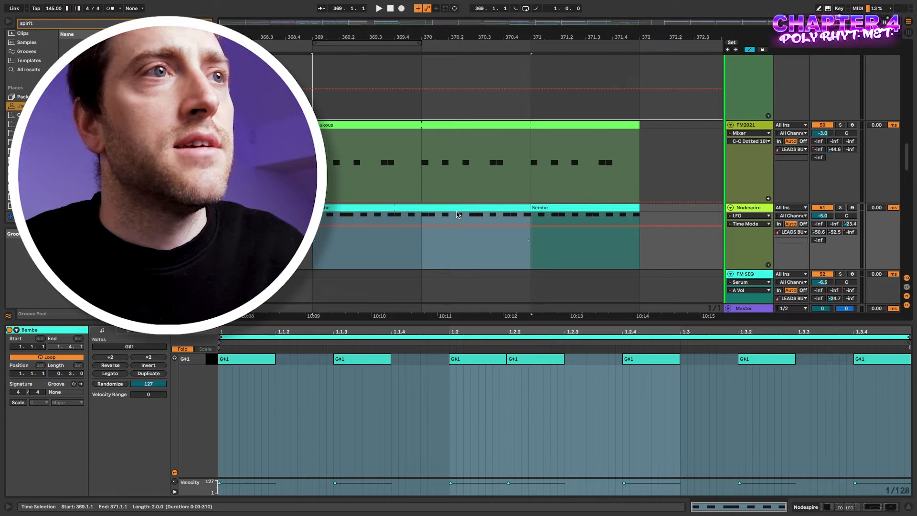
{"action": "key", "text": "ctrl+d"}
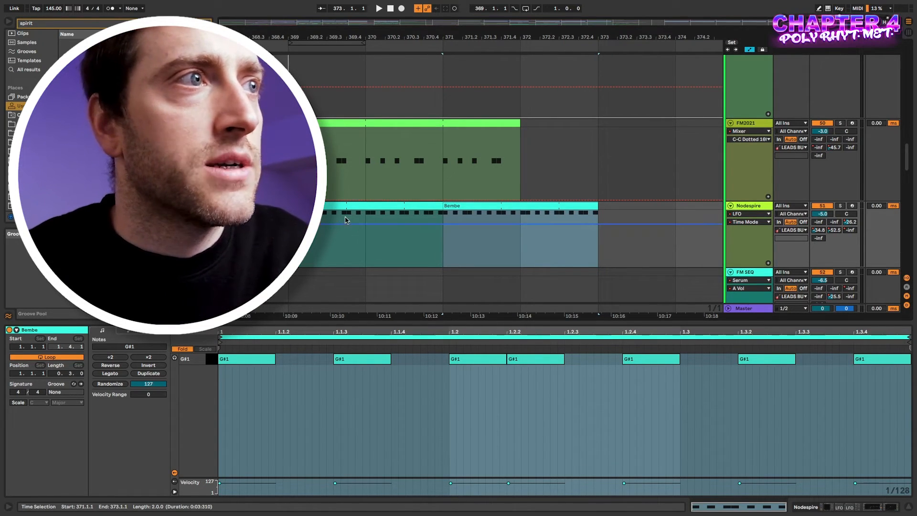
Trim Bembe back to a 3-beat clip beneath one-bar Soukous and mark bar 369.
{"action": "left_click", "coordinate": [346, 207]}
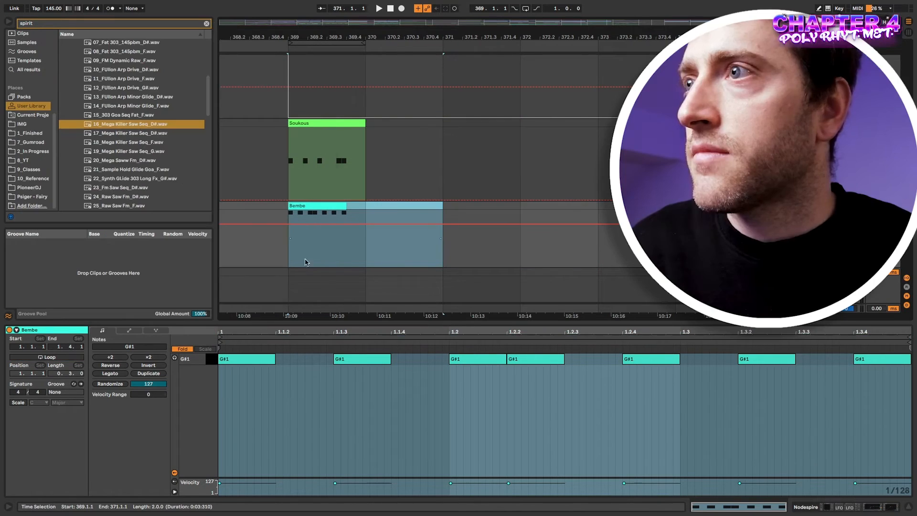
{"action": "scroll", "coordinate": [310, 255], "scroll_direction": "up", "scroll_amount": 4}
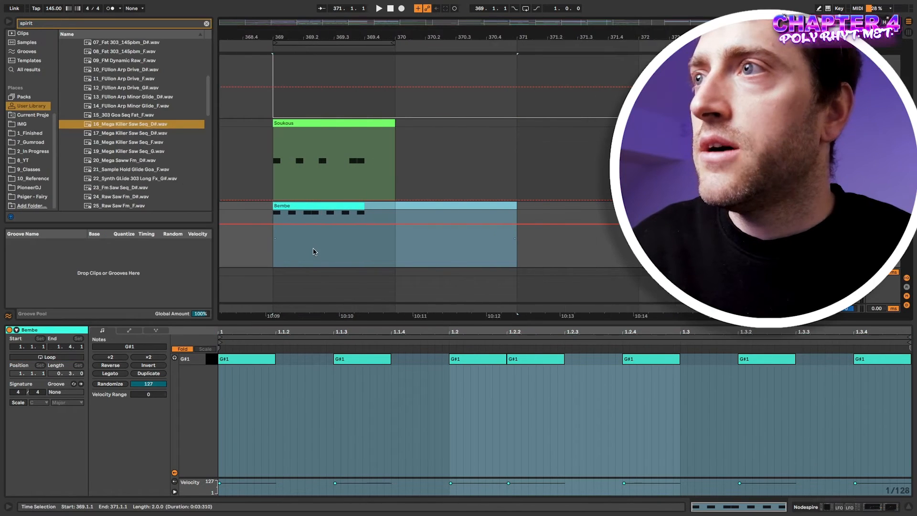
{"action": "left_click", "coordinate": [399, 204]}
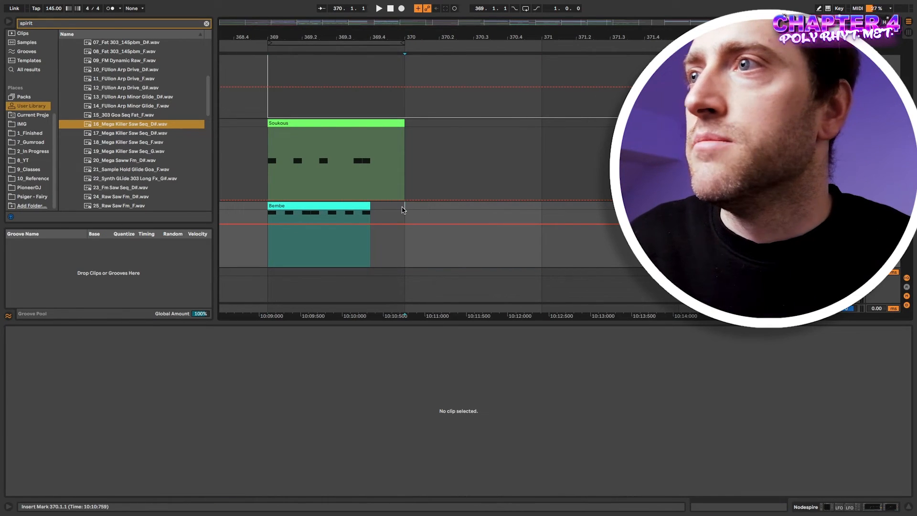
{"action": "left_click_drag", "start_coordinate": [405, 207], "coordinate": [273, 207]}
{"action": "scroll", "coordinate": [299, 221], "scroll_direction": "left", "scroll_amount": 3}
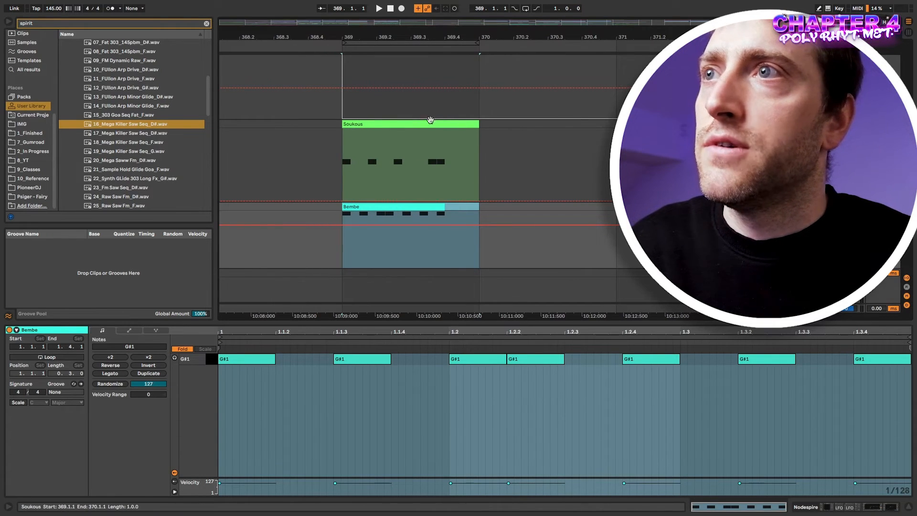
{"action": "left_click", "coordinate": [423, 209]}
{"action": "left_click", "coordinate": [423, 208]}
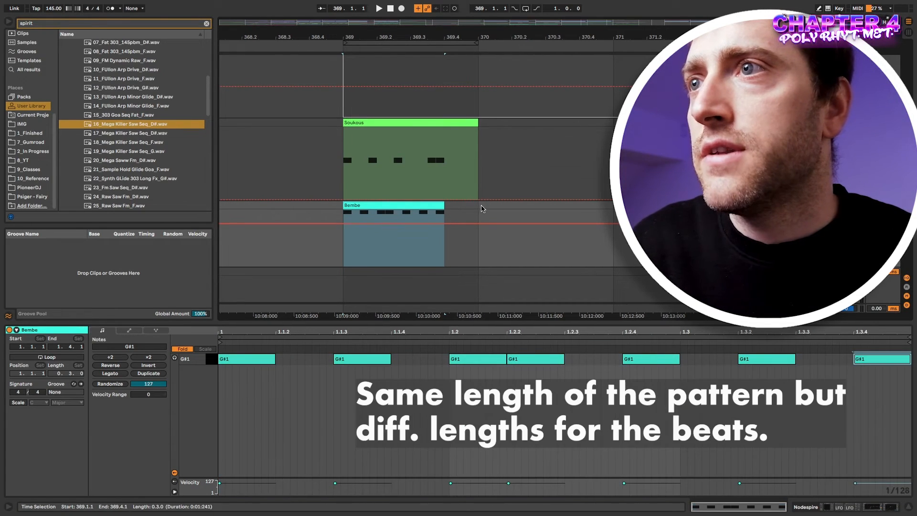
{"action": "left_click_drag", "start_coordinate": [481, 209], "coordinate": [353, 212]}
Consolidate bar 369 into one Bembe clip, add a G#1 at 1.4, and stretch all eight notes across the bar.
{"action": "key", "text": "super+j"}
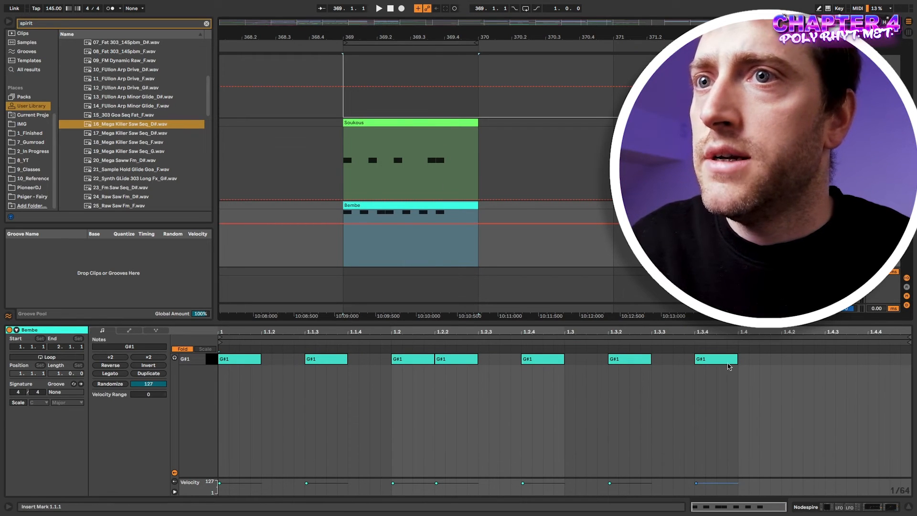
{"action": "double_click", "coordinate": [753, 360]}
{"action": "left_click", "coordinate": [772, 406]}
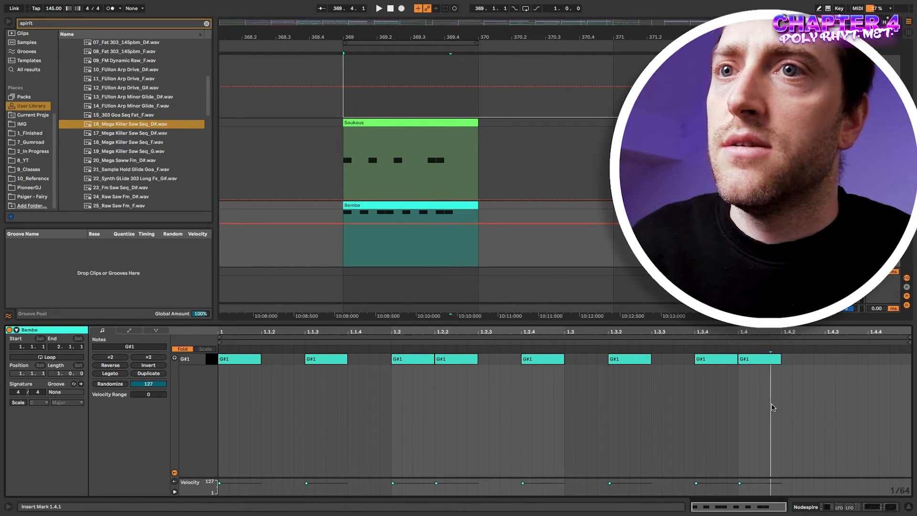
{"action": "key", "text": "super+a"}
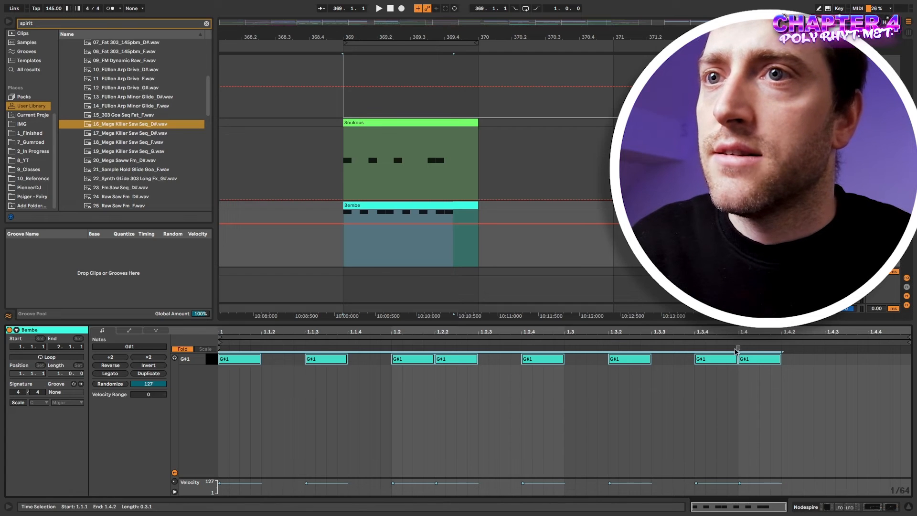
{"action": "left_click_drag", "start_coordinate": [738, 347], "coordinate": [849, 345]}
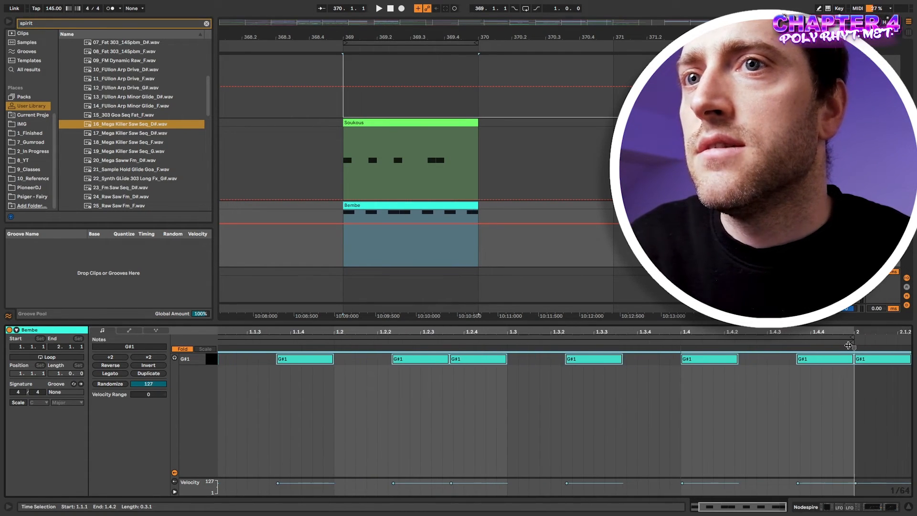
{"action": "left_click", "coordinate": [396, 204]}
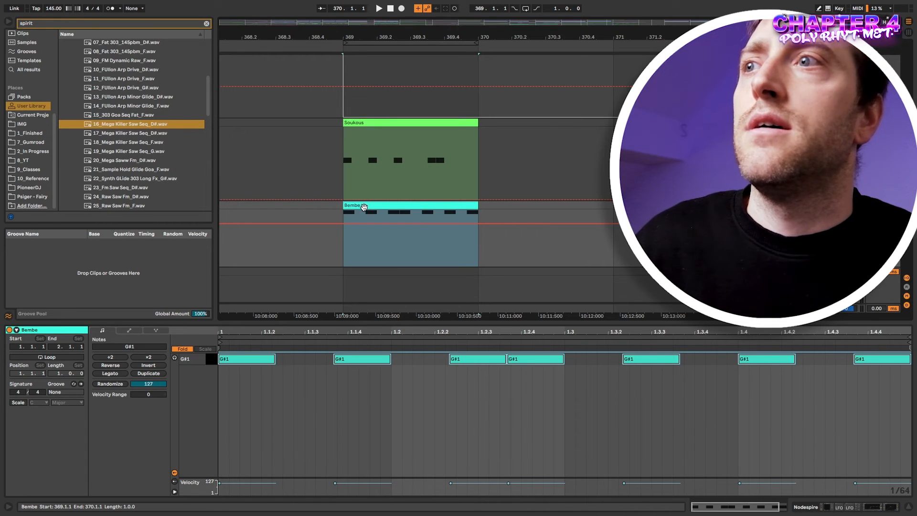
Select all of Bembe's G#1 notes and quantize them to 1/16.
{"action": "left_click", "coordinate": [349, 206]}
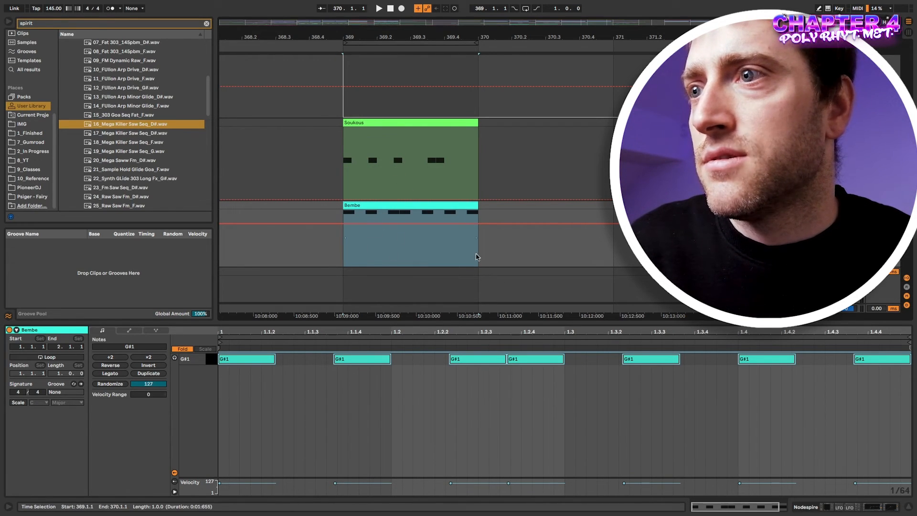
{"action": "scroll", "coordinate": [451, 367], "scroll_direction": "up", "scroll_amount": 4}
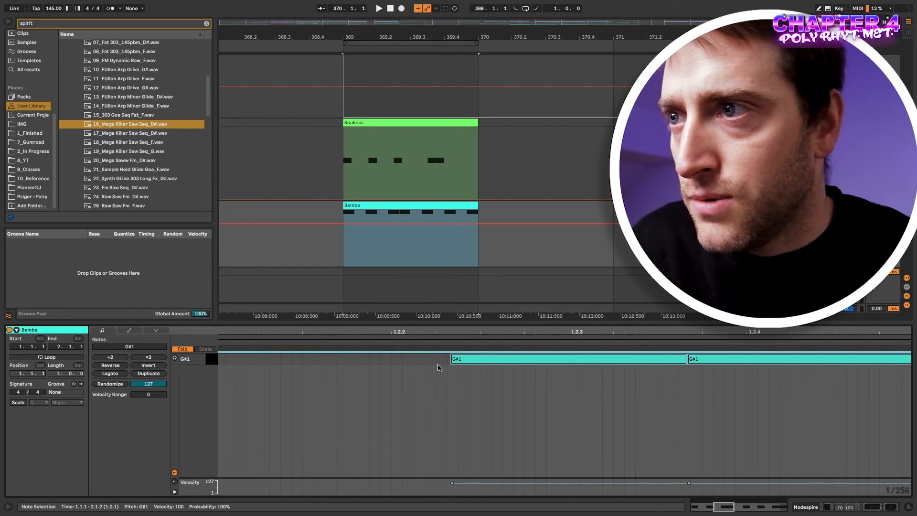
{"action": "scroll", "coordinate": [440, 370], "scroll_direction": "down", "scroll_amount": 4}
{"action": "scroll", "coordinate": [440, 369], "scroll_direction": "down", "scroll_amount": 2}
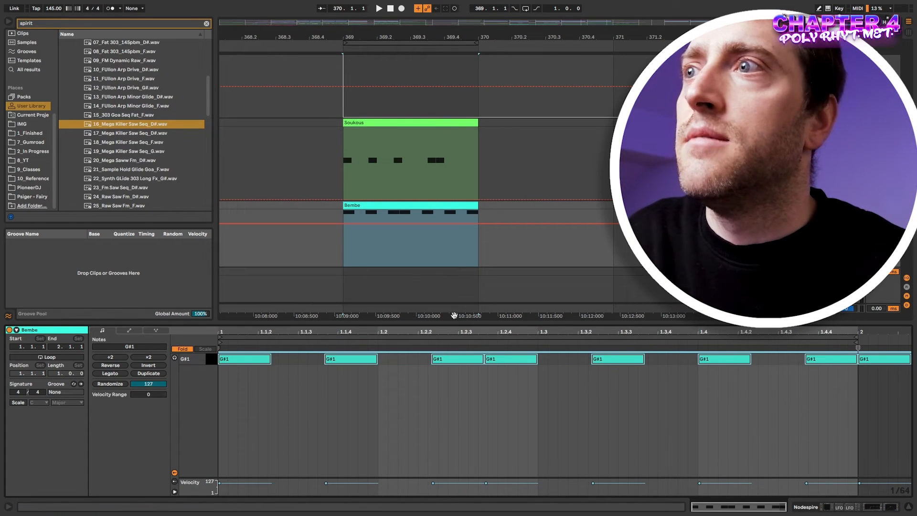
{"action": "left_click", "coordinate": [433, 375]}
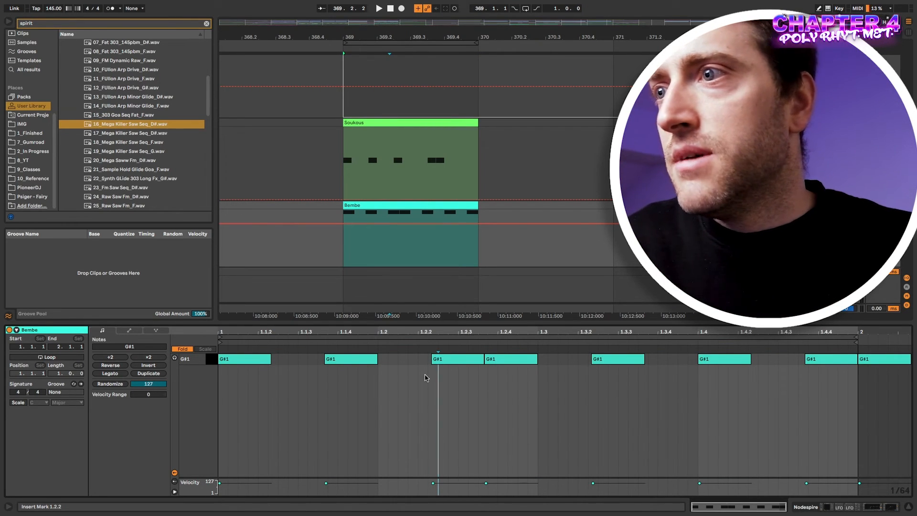
{"action": "key", "text": "ctrl+a"}
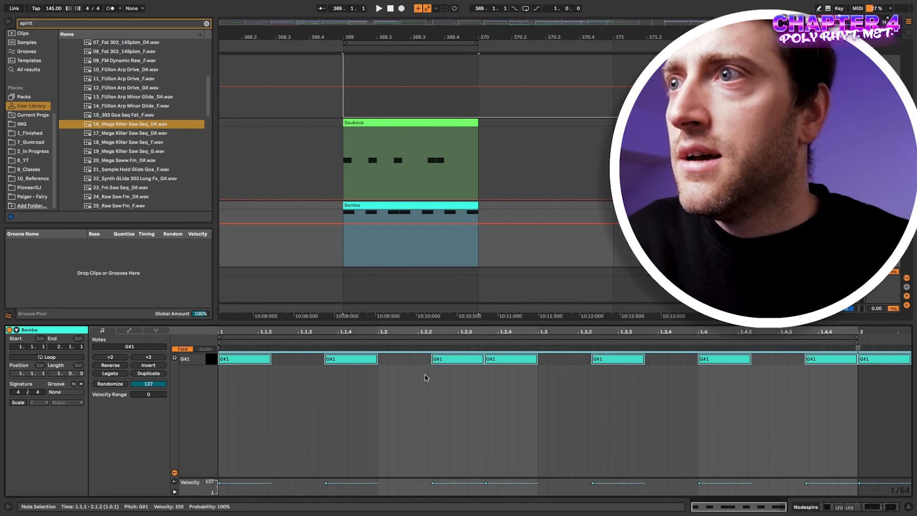
{"action": "key", "text": "ctrl+shift+u"}
{"action": "left_click", "coordinate": [442, 275]}
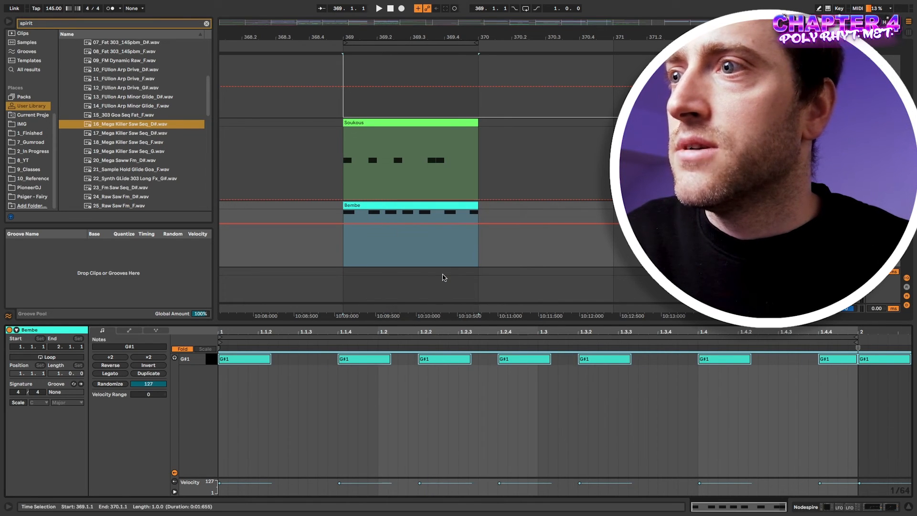
{"action": "left_click", "coordinate": [488, 424]}
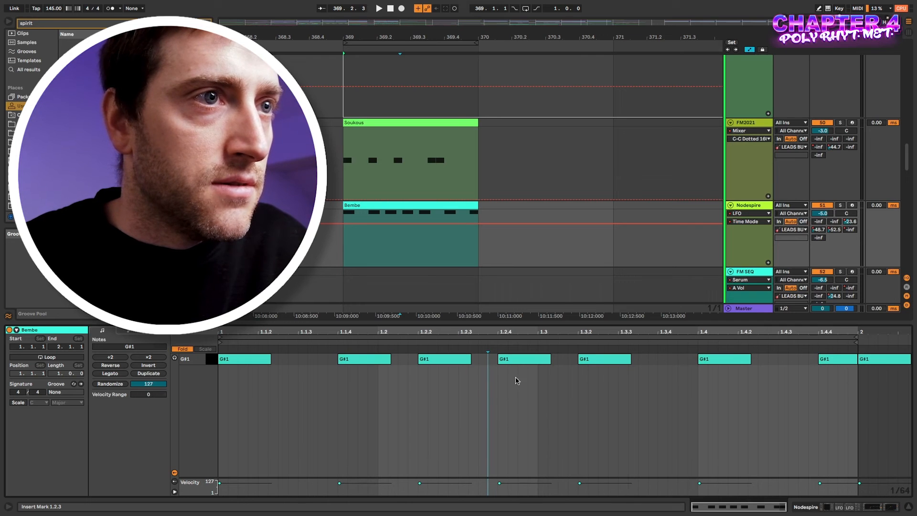
Undo the quantize to restore triplet timing, and loop Soukous and Bembe from bar 369 to 372.
{"action": "key", "text": "ctrl+z"}
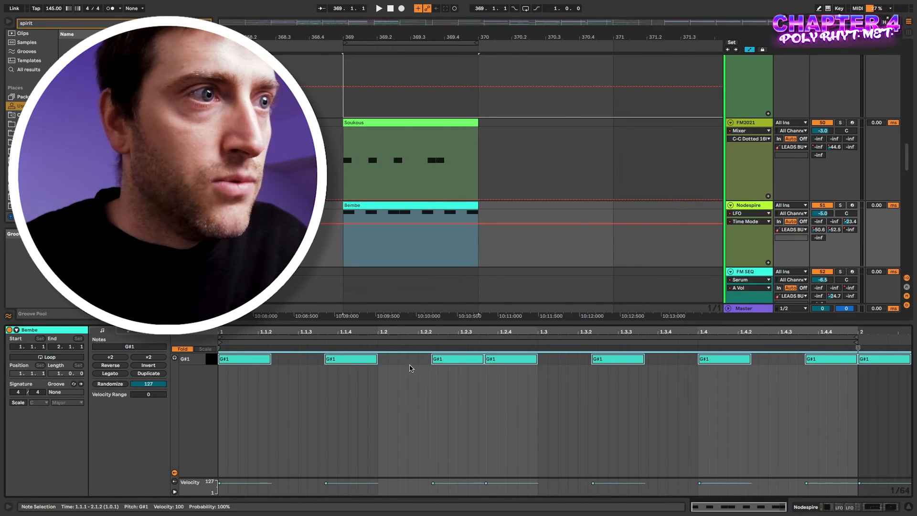
{"action": "left_click", "coordinate": [415, 369]}
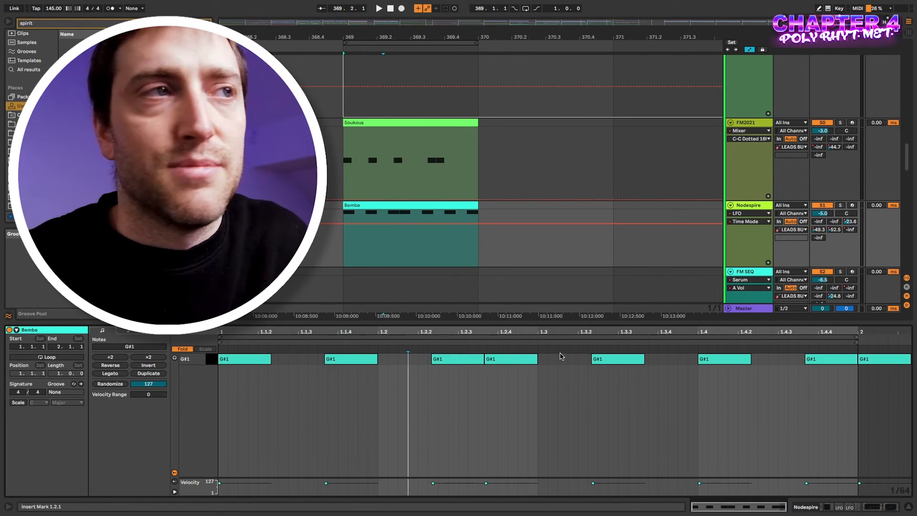
{"action": "left_click", "coordinate": [408, 206]}
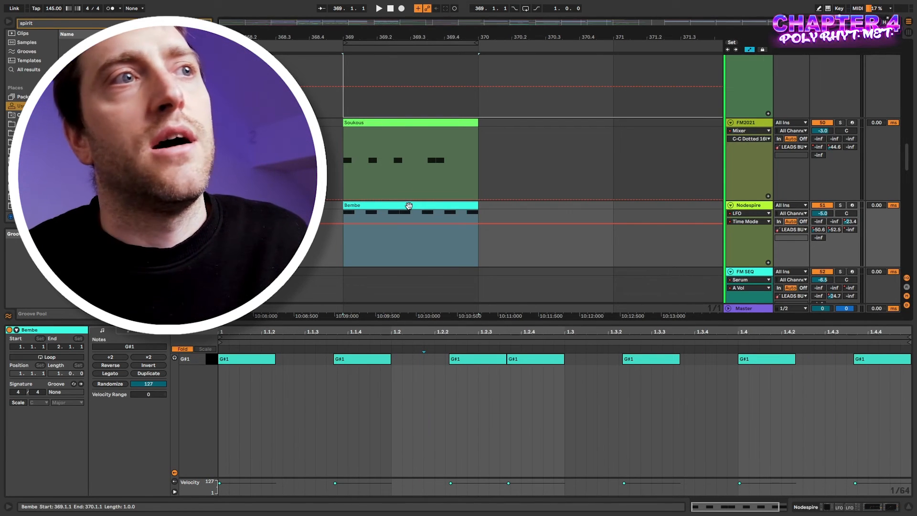
{"action": "key", "text": "space"}
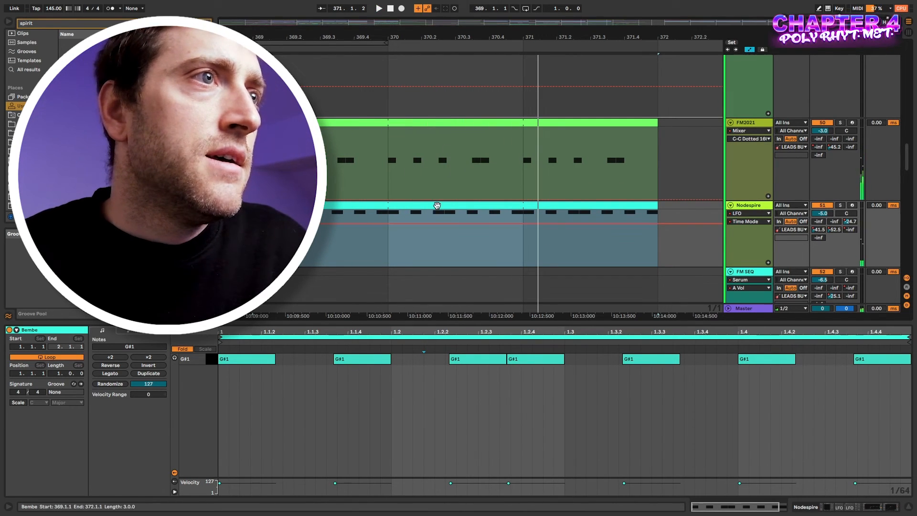
{"action": "scroll", "coordinate": [436, 206], "scroll_direction": "left", "scroll_amount": 5}
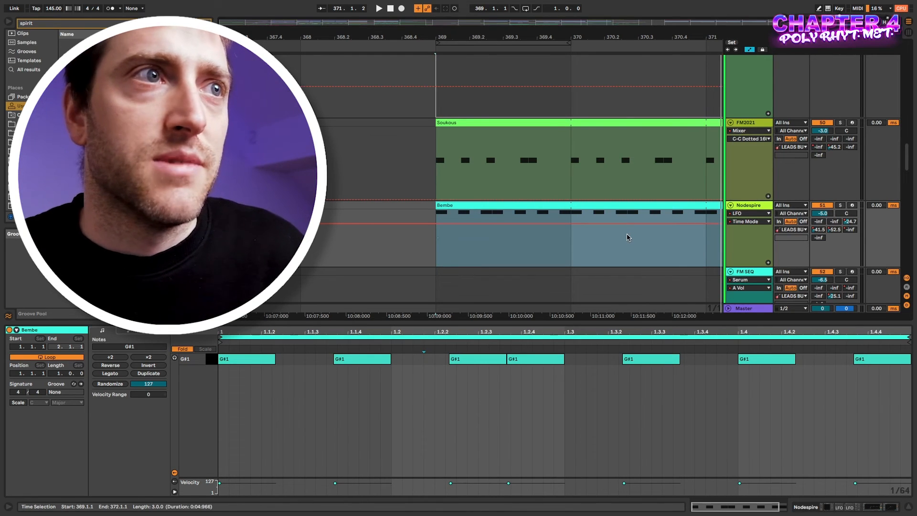
{"action": "scroll", "coordinate": [627, 235], "scroll_direction": "right", "scroll_amount": 3}
{"action": "scroll", "coordinate": [553, 222], "scroll_direction": "down", "scroll_amount": 5}
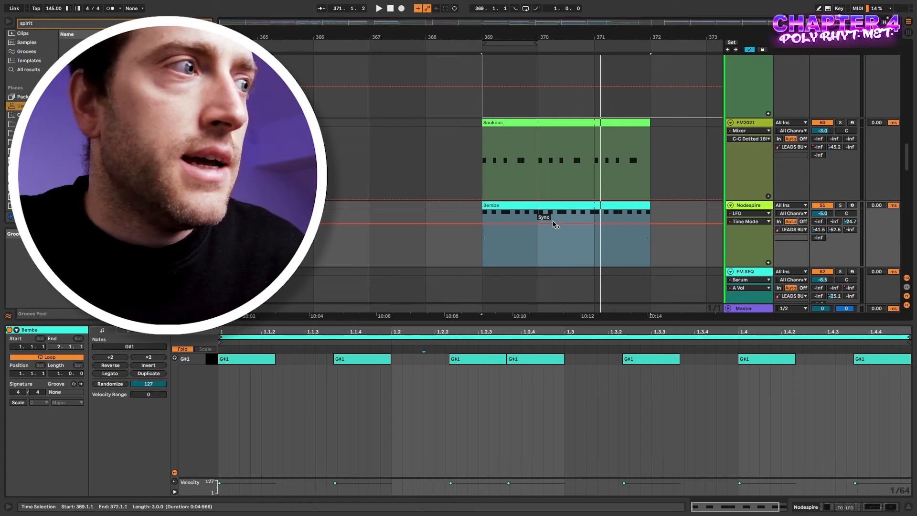
Undo the clip extensions so Soukous spans one bar and Bembe three beats (369.1.1–369.4.1).
{"action": "left_click", "coordinate": [575, 255]}
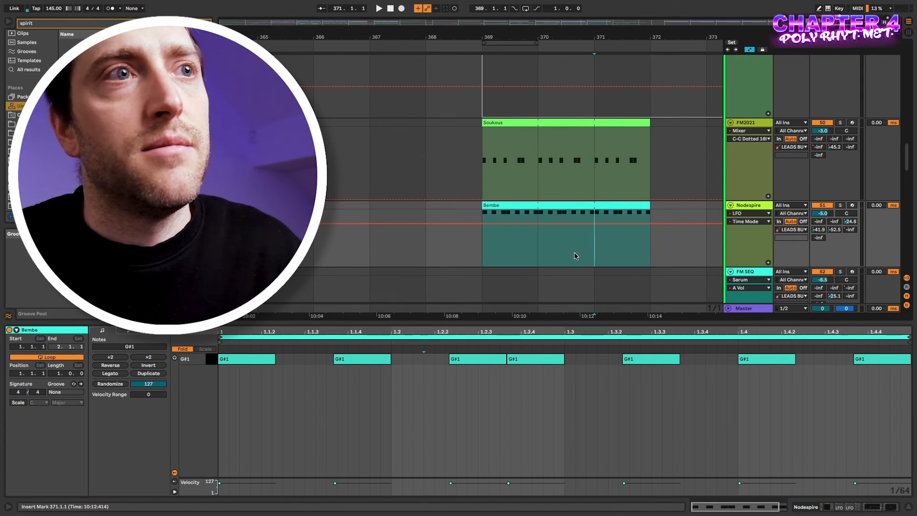
{"action": "key", "text": "super+z"}
{"action": "key", "text": "super+z"}
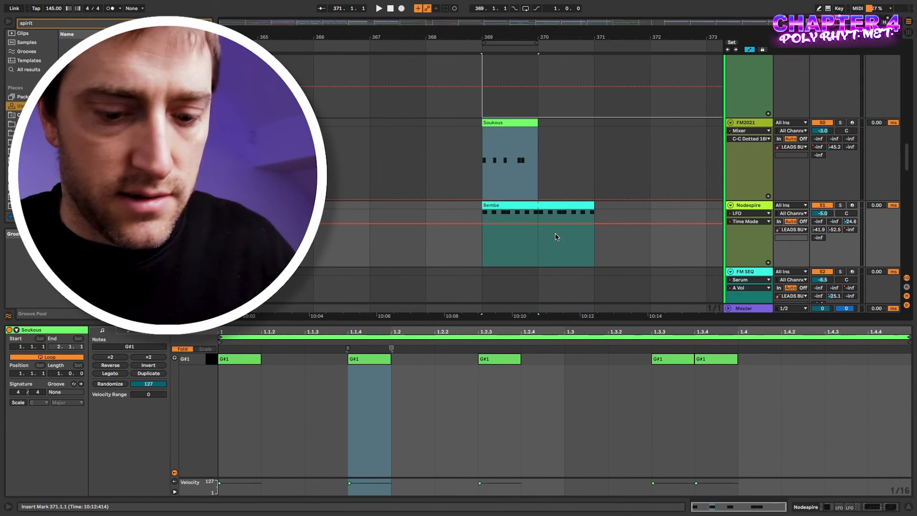
{"action": "key", "text": "super+shift+z"}
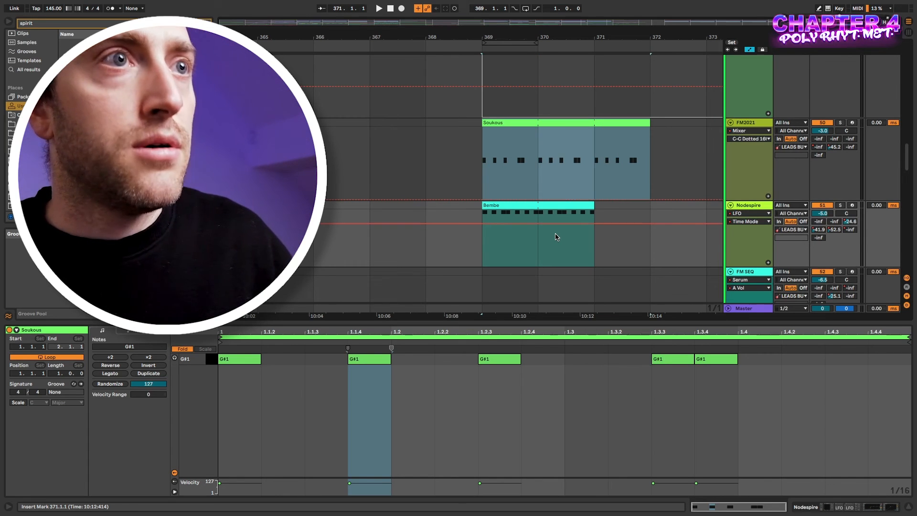
{"action": "left_click", "coordinate": [563, 205]}
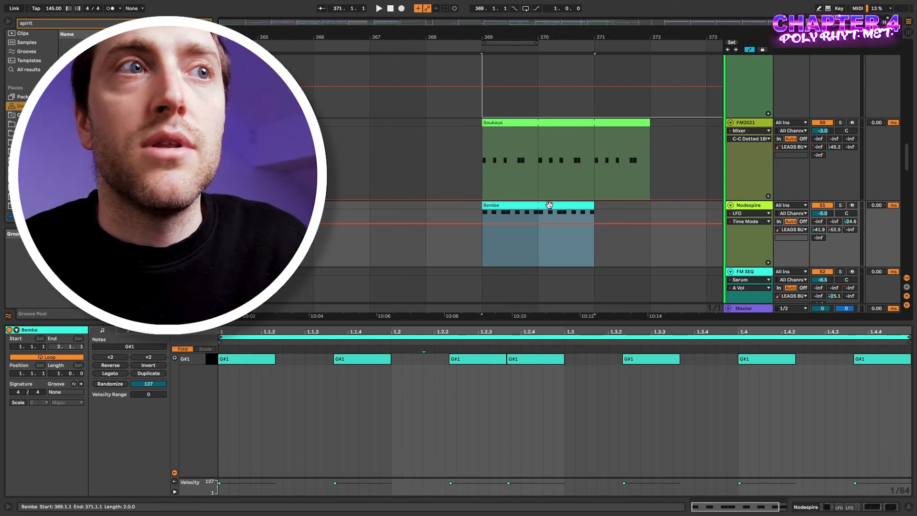
{"action": "key", "text": "ctrl+z"}
{"action": "key", "text": "ctrl+z"}
{"action": "key", "text": "ctrl+z"}
{"action": "key", "text": "ctrl+z"}
{"action": "key", "text": "ctrl+z"}
{"action": "key", "text": "ctrl+z"}
{"action": "key", "text": "ctrl+z"}
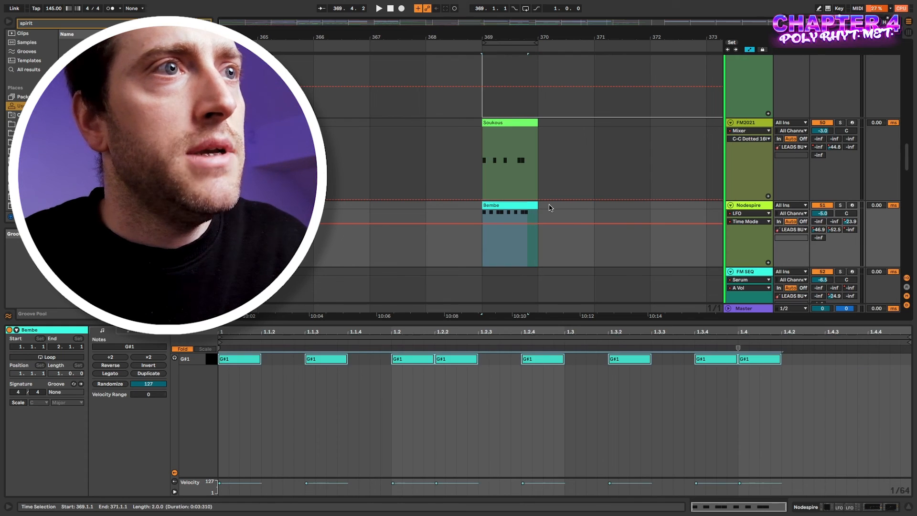
Extend the Bembe clip's right edge out past bar 371.
{"action": "left_click", "coordinate": [512, 206]}
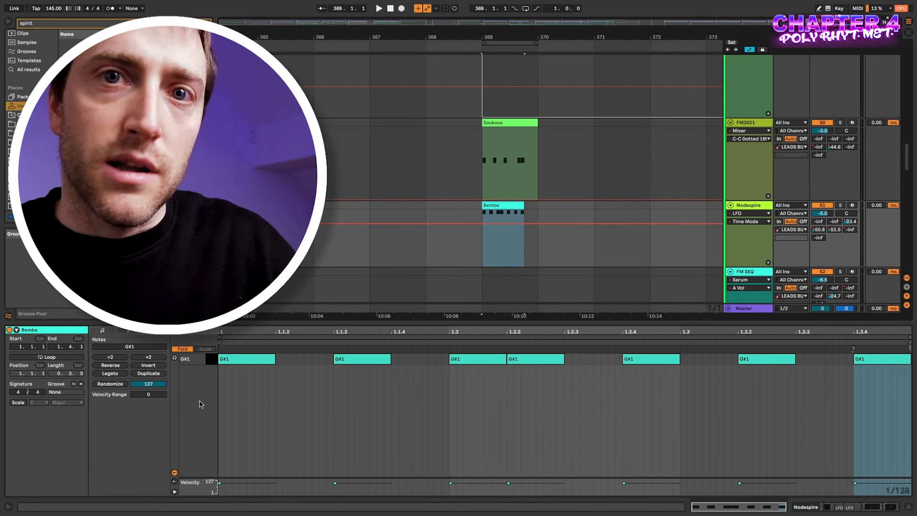
{"action": "left_click_drag", "start_coordinate": [18, 392], "coordinate": [17, 409]}
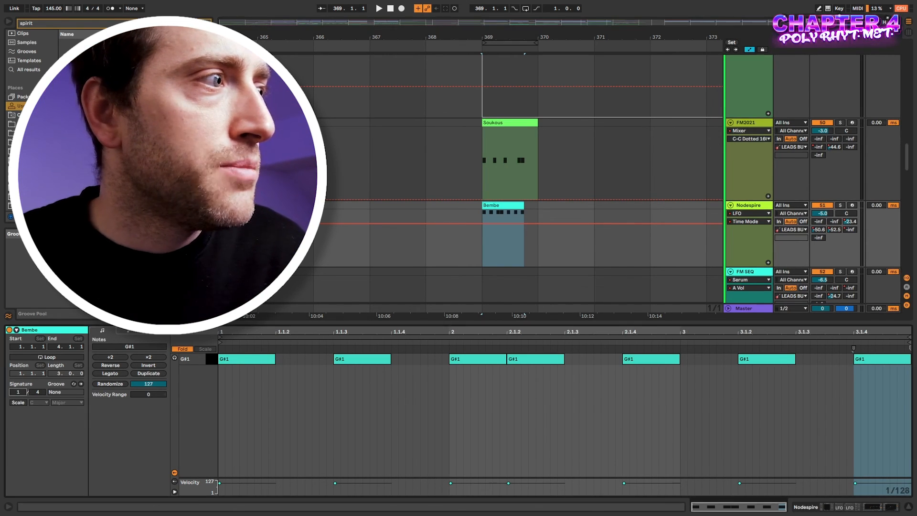
{"action": "left_click", "coordinate": [571, 171]}
{"action": "left_click", "coordinate": [522, 206]}
{"action": "left_click_drag", "start_coordinate": [521, 205], "coordinate": [636, 205]}
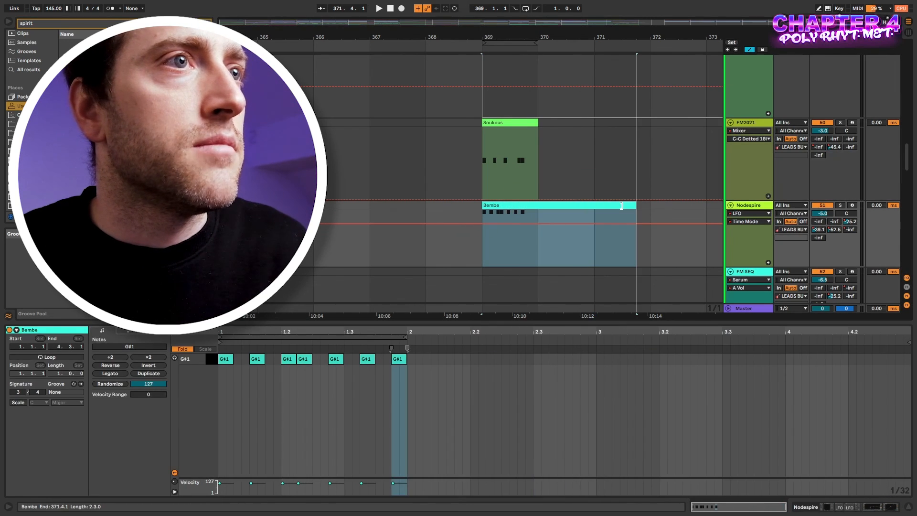
Enable looping on the Bembe clip and set its signature to 3/4.
{"action": "left_click", "coordinate": [393, 397]}
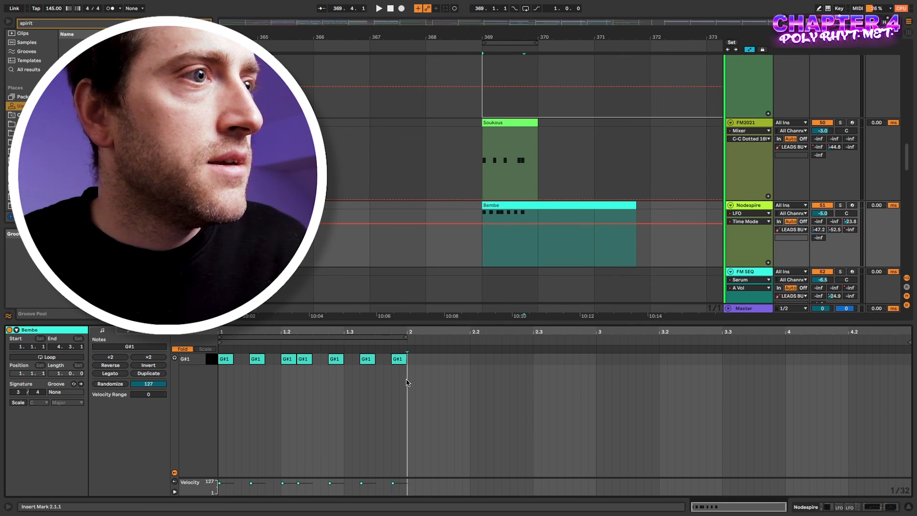
{"action": "left_click", "coordinate": [47, 357]}
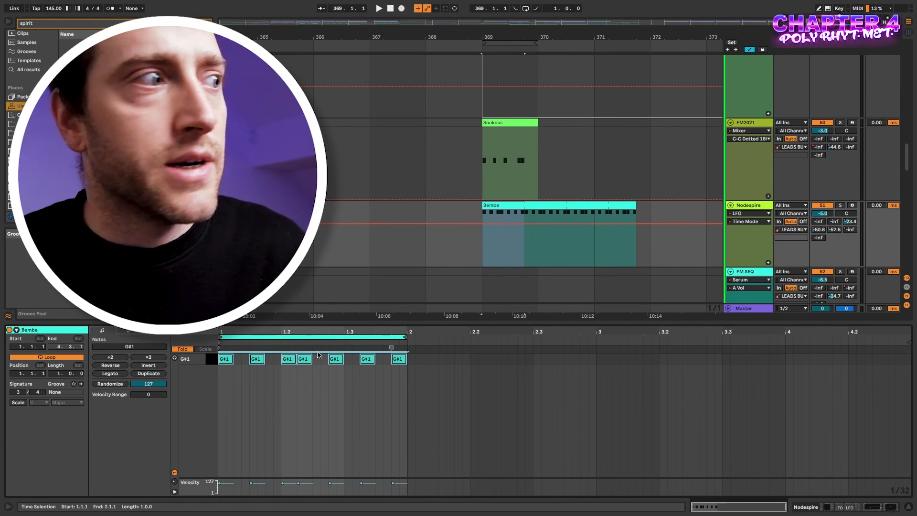
{"action": "left_click_drag", "start_coordinate": [18, 392], "coordinate": [18, 388]}
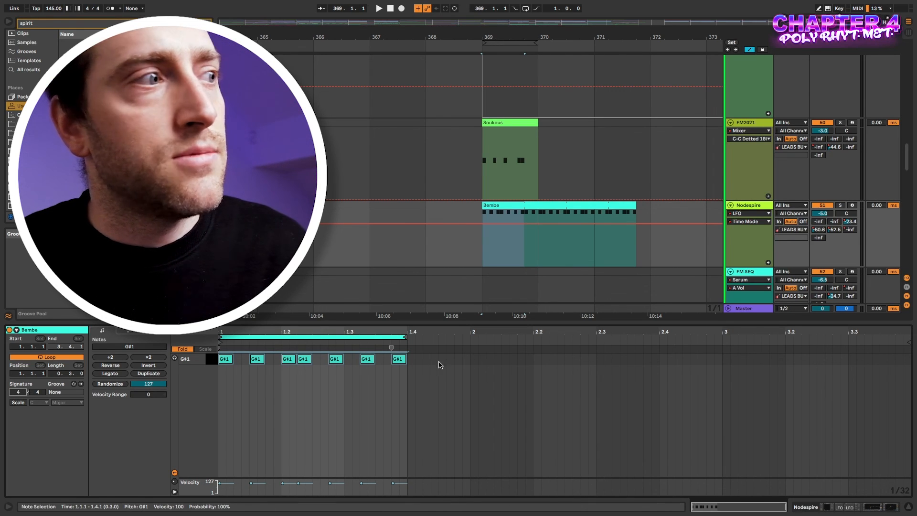
{"action": "left_click_drag", "start_coordinate": [18, 392], "coordinate": [19, 388]}
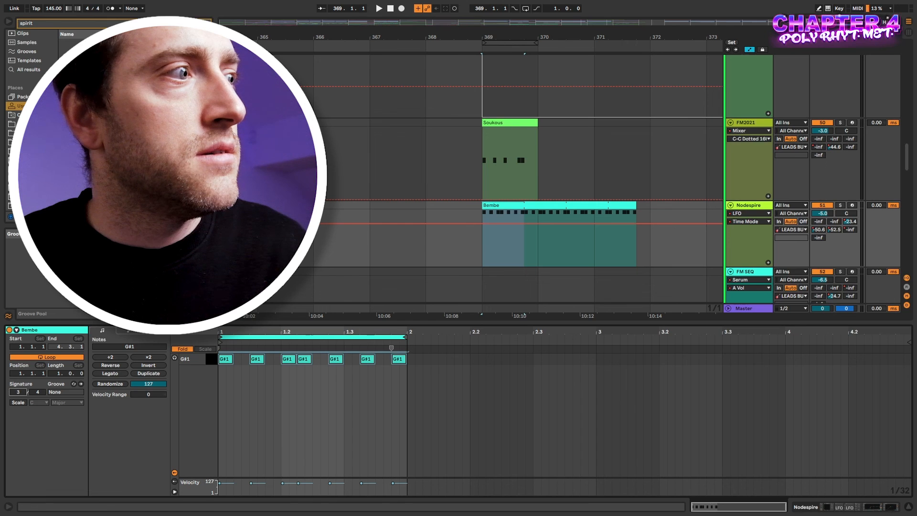
{"action": "left_click", "coordinate": [543, 248]}
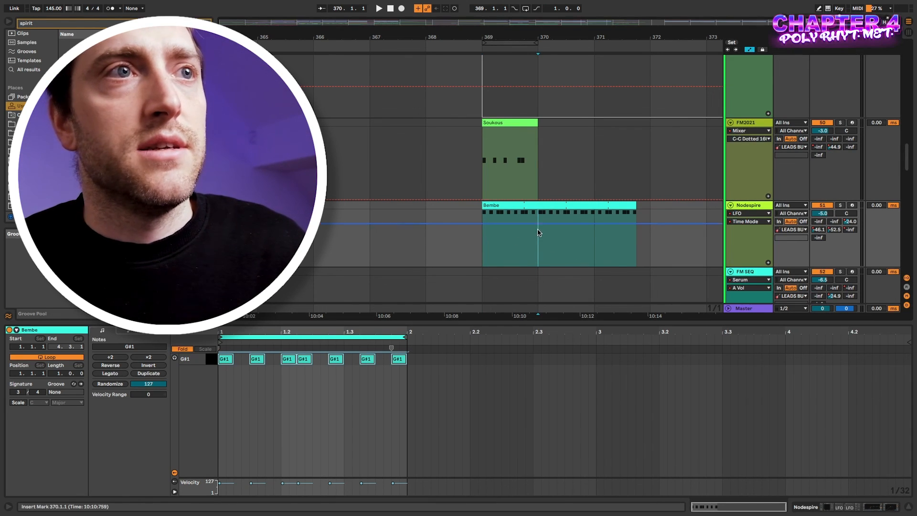